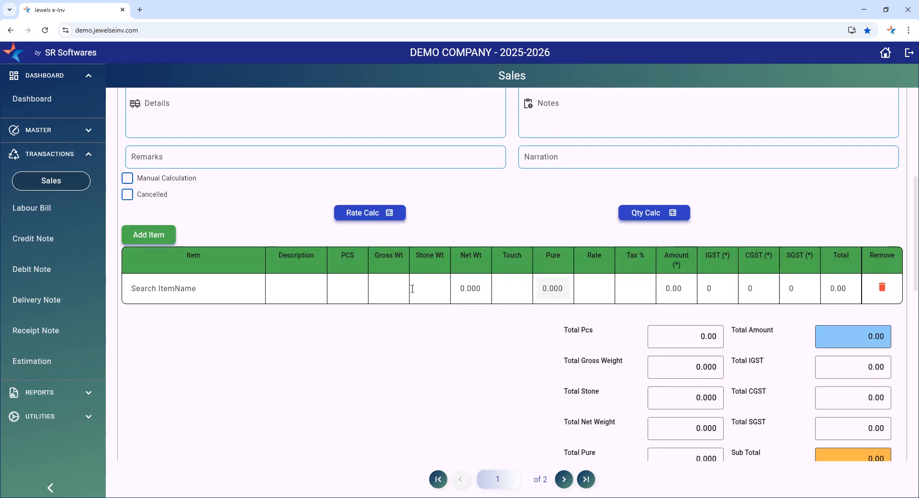
left_click(141, 289)
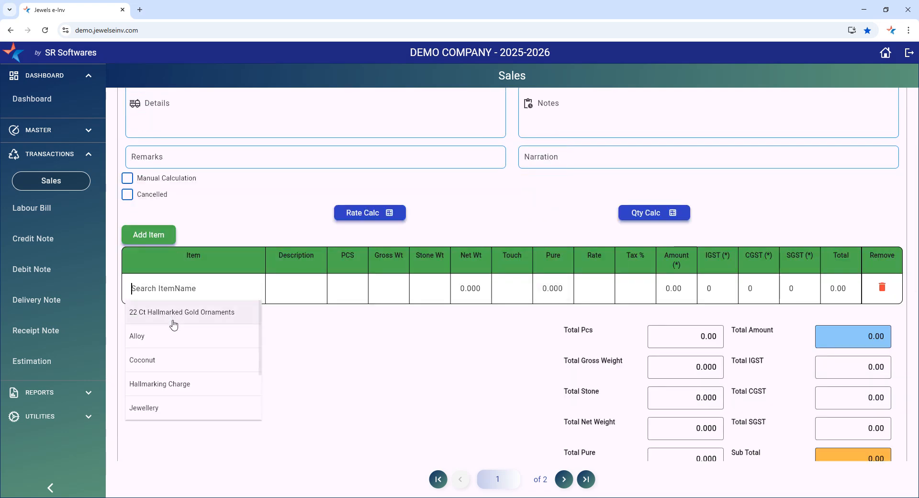
left_click(397, 360)
scroll(426, 297, "up", 3)
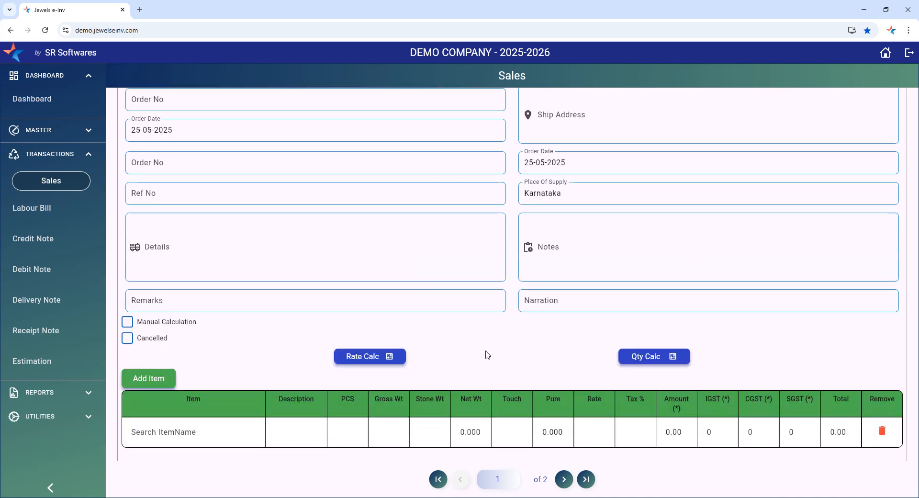
scroll(234, 380, "up", 4)
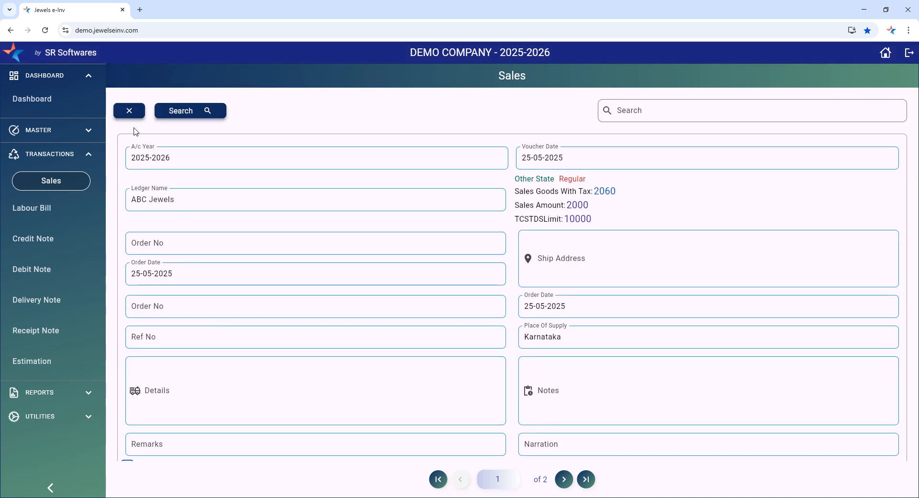
left_click(130, 115)
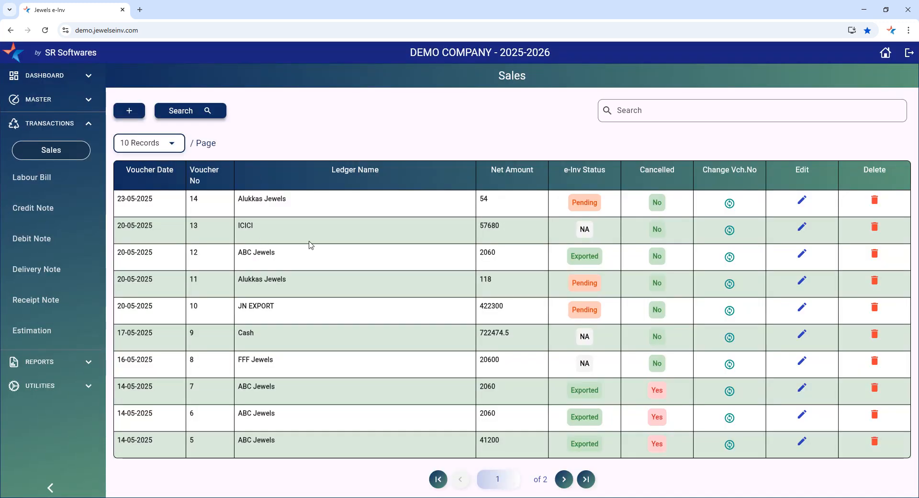
- Start a new sales voucher and briefly show and hide its Rate Calculator
left_click(129, 110)
scroll(455, 366, "down", 5)
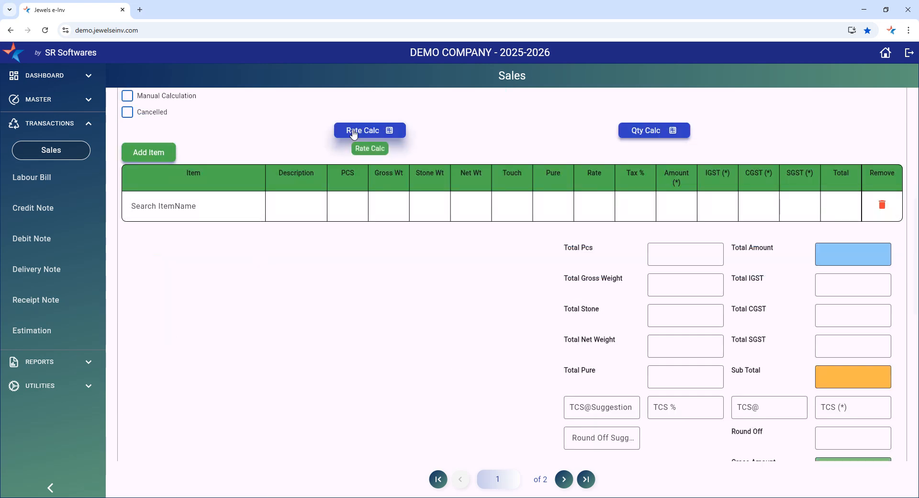
left_click(369, 132)
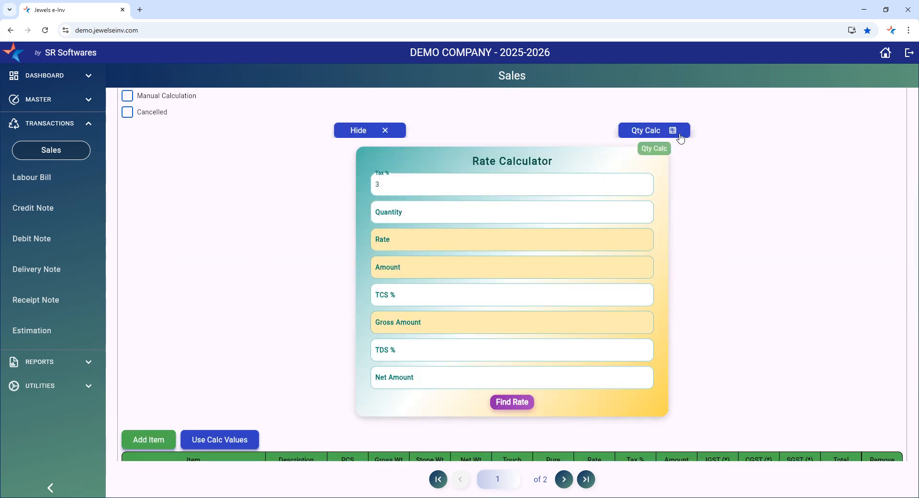
left_click(367, 133)
scroll(355, 179, "up", 10)
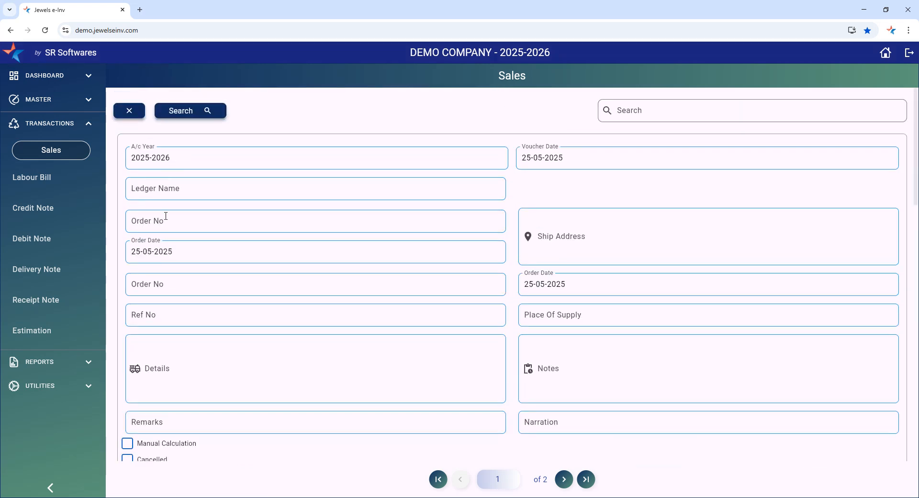
- Choose the first listed ledger for the voucher and set the item row to 22 Ct Hallmarked Gold Ornaments
left_click(168, 189)
left_click(167, 212)
scroll(233, 308, "down", 3)
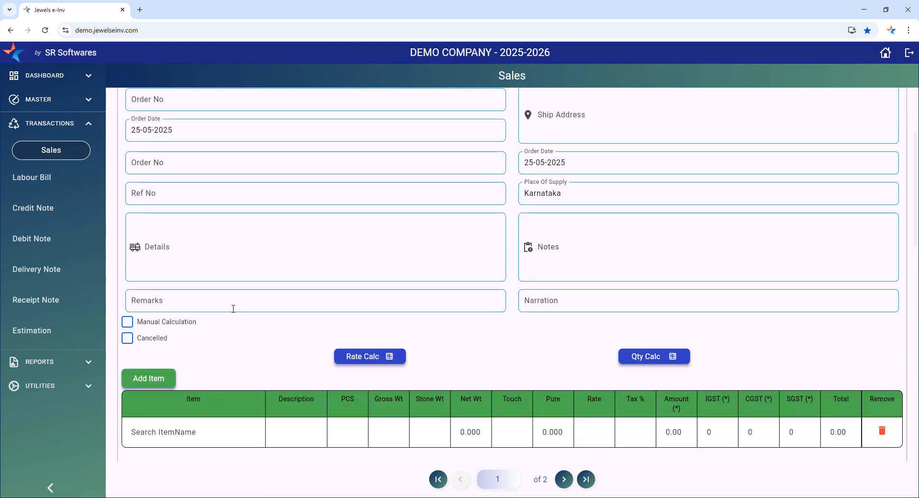
left_click(167, 421)
left_click(153, 456)
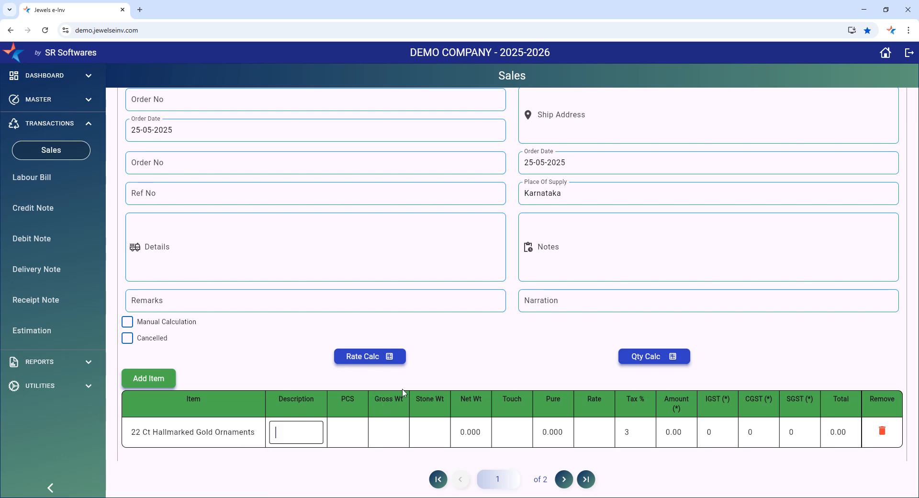
- Open the Rate Calculator and find the rate for a quantity of 200 and a net amount of 100000
scroll(403, 393, "down", 2)
left_click(389, 263)
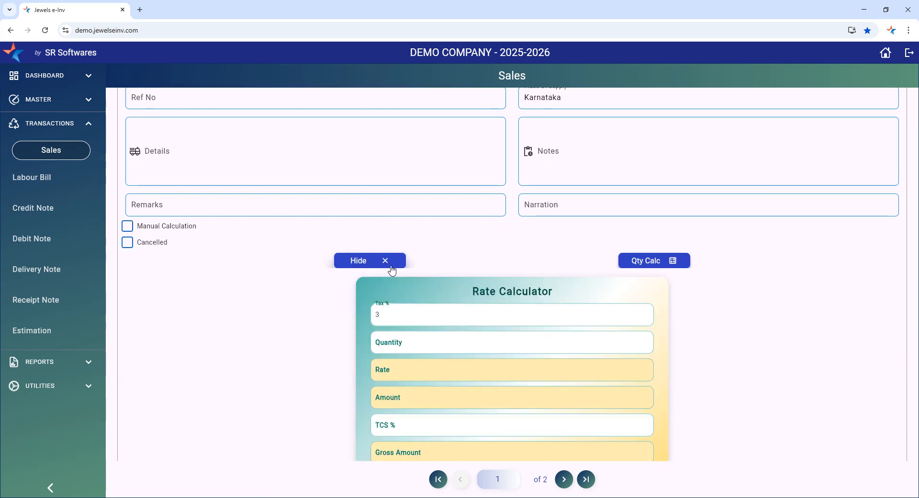
scroll(483, 316, "down", 3)
left_click(378, 170)
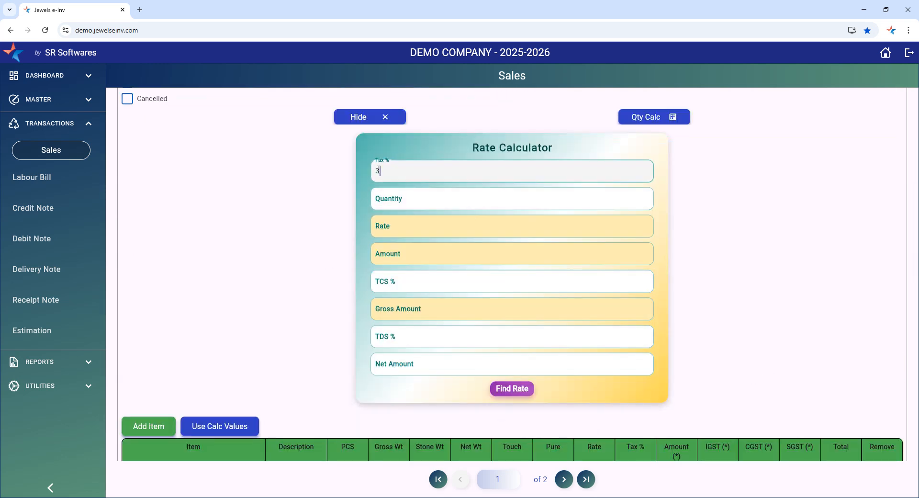
left_click(407, 180)
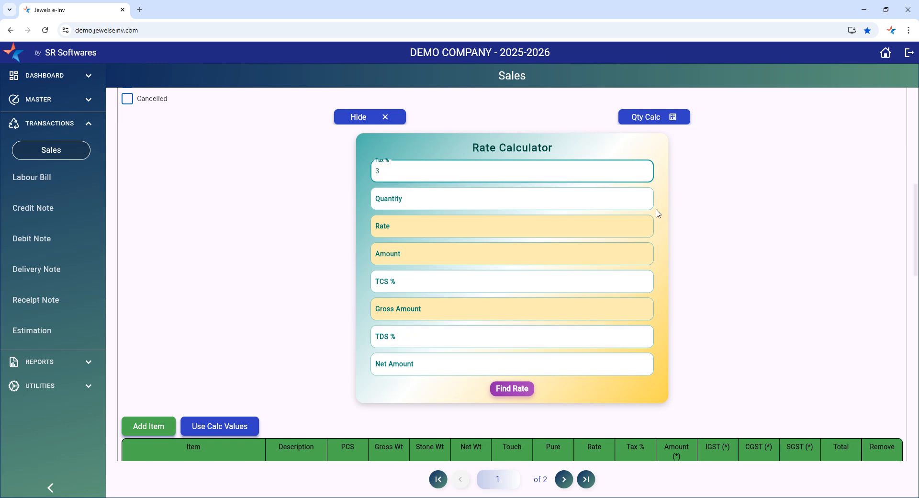
left_click(465, 197)
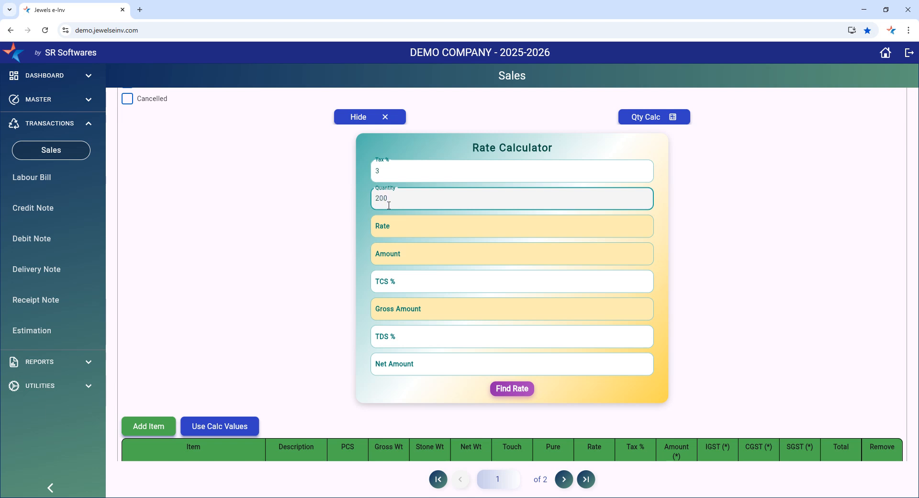
left_click(425, 365)
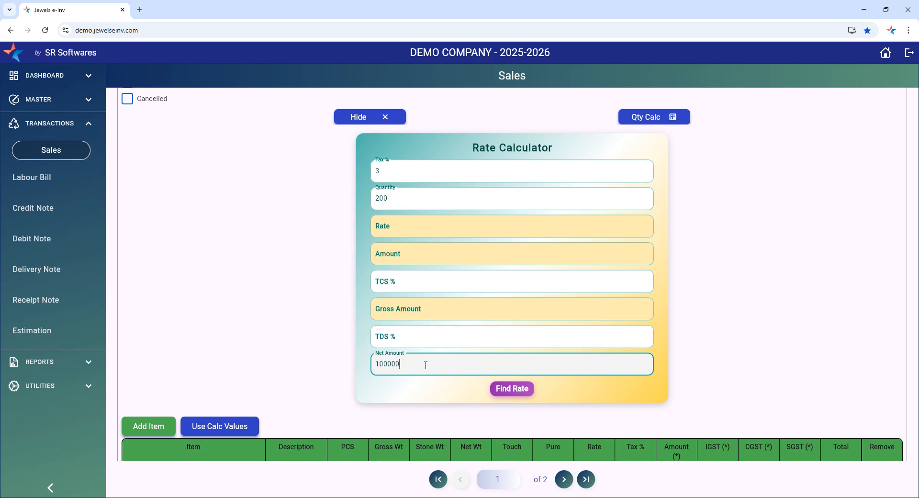
left_click(504, 390)
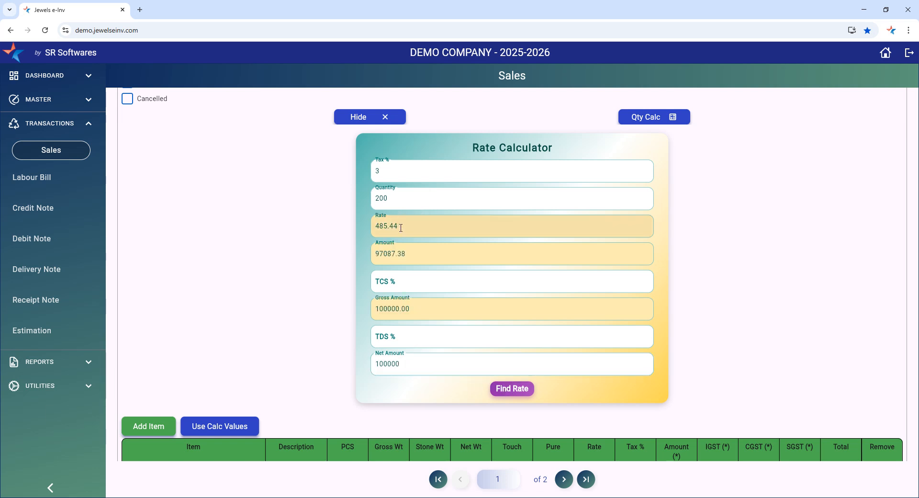
- Try a net amount of 10000 in the calculator, and find the rate for 1000000
left_click(405, 363)
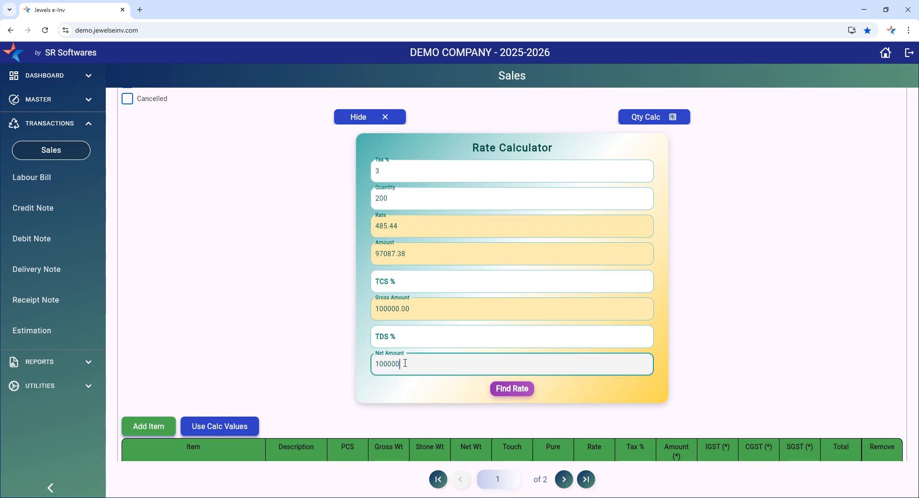
left_click(513, 389)
left_click(426, 364)
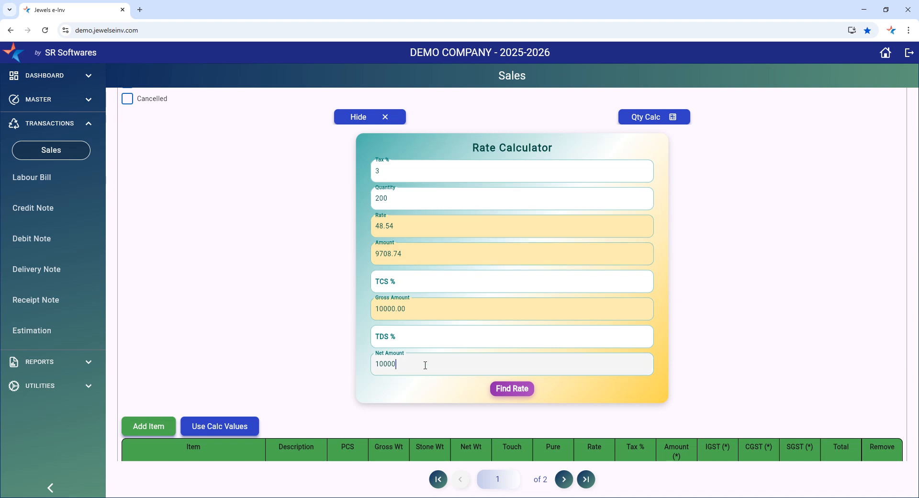
left_click(512, 389)
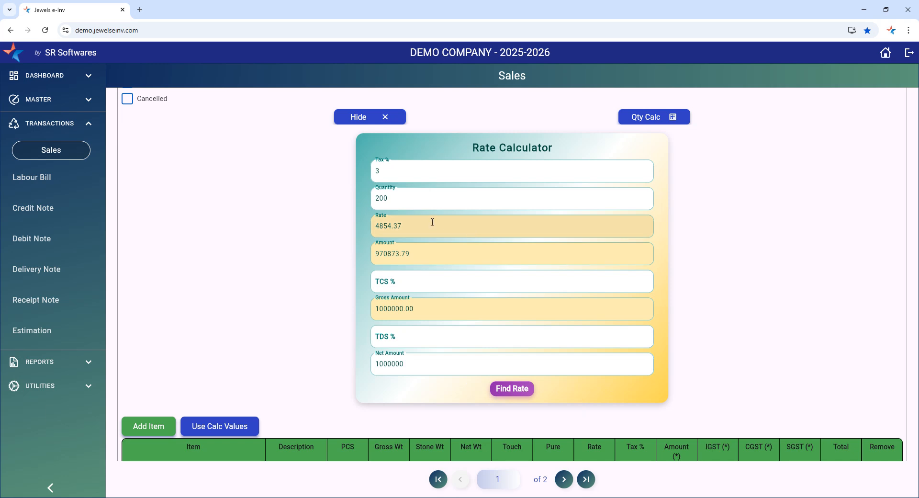
- Examine the calculator's rate, quantity and net amount alongside the voucher's still unpriced item row
left_click_drag(398, 226, 328, 226)
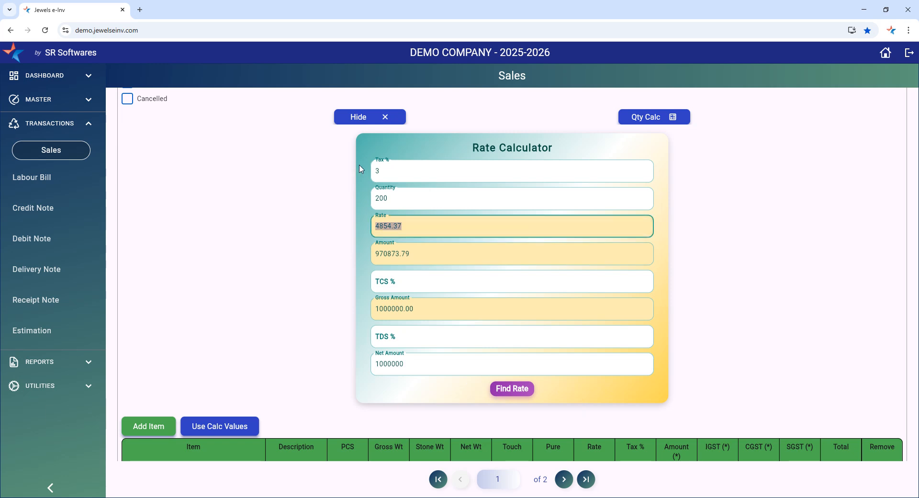
left_click(393, 198)
left_click(410, 234)
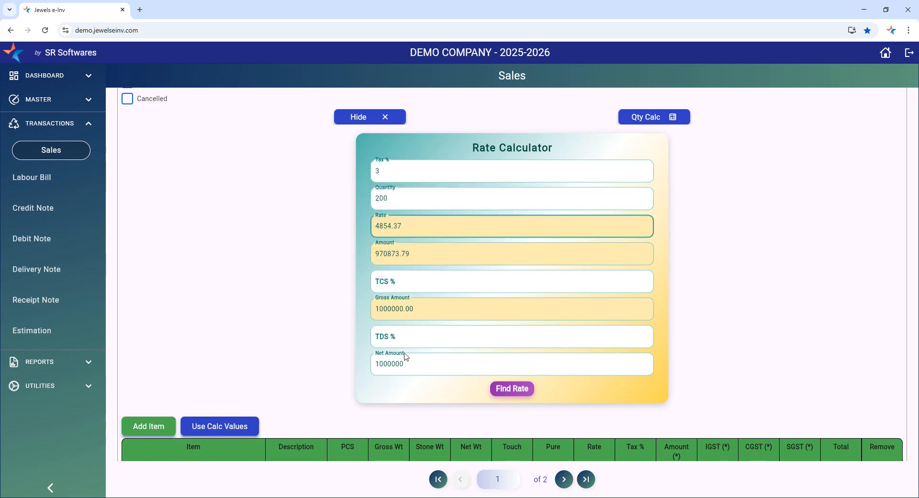
left_click_drag(421, 365, 329, 382)
scroll(372, 383, "down", 2)
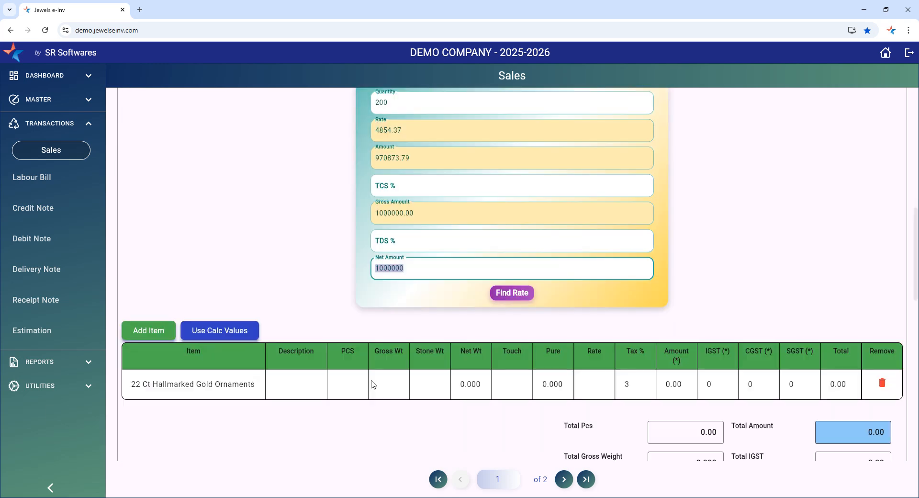
scroll(411, 164, "up", 2)
scroll(402, 385, "down", 2)
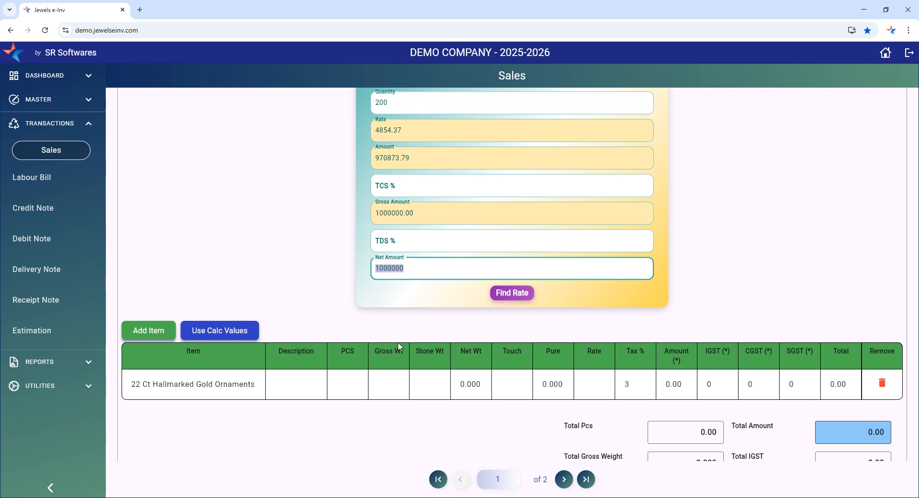
scroll(282, 299, "up", 5)
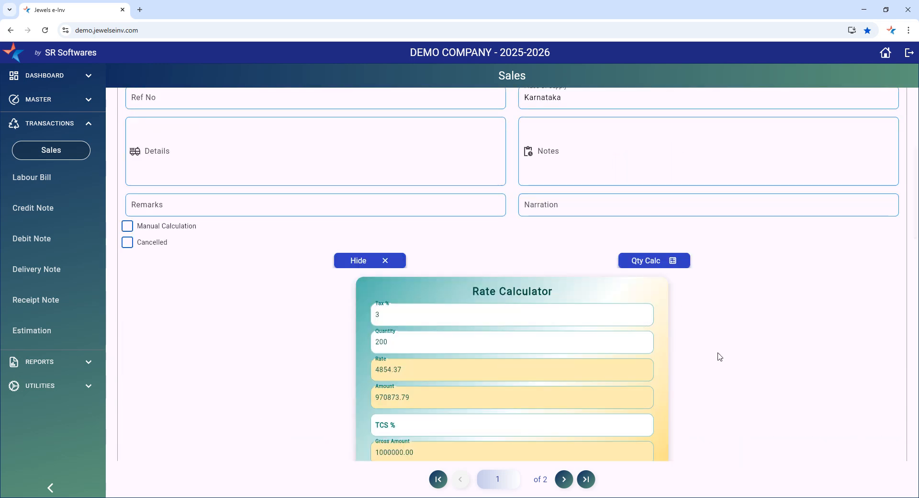
scroll(538, 390, "down", 4)
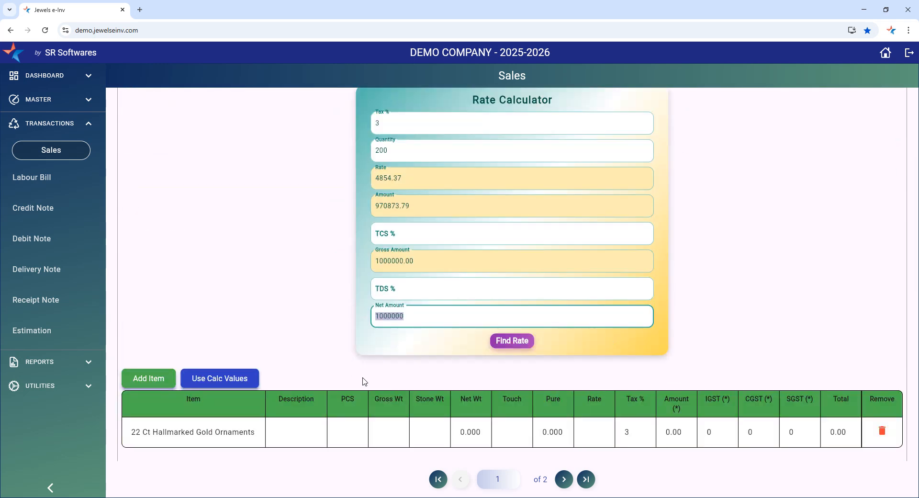
scroll(249, 354, "up", 6)
scroll(462, 342, "down", 7)
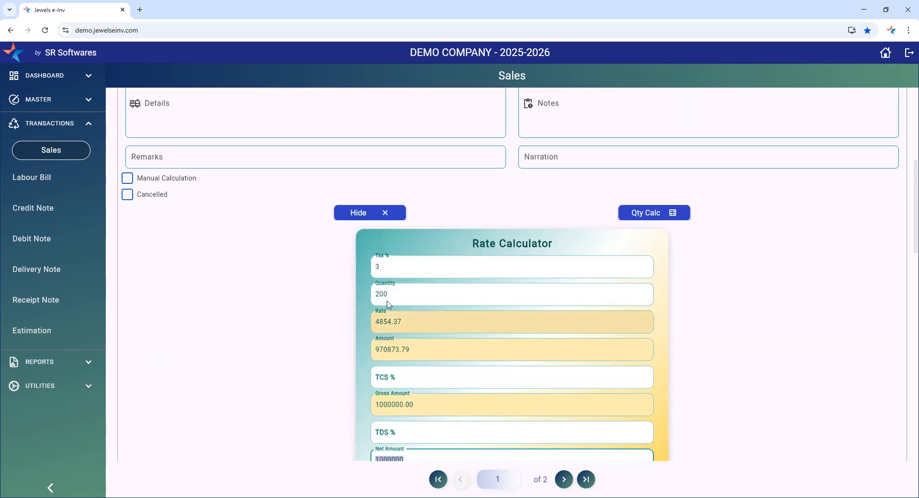
scroll(426, 314, "up", 2)
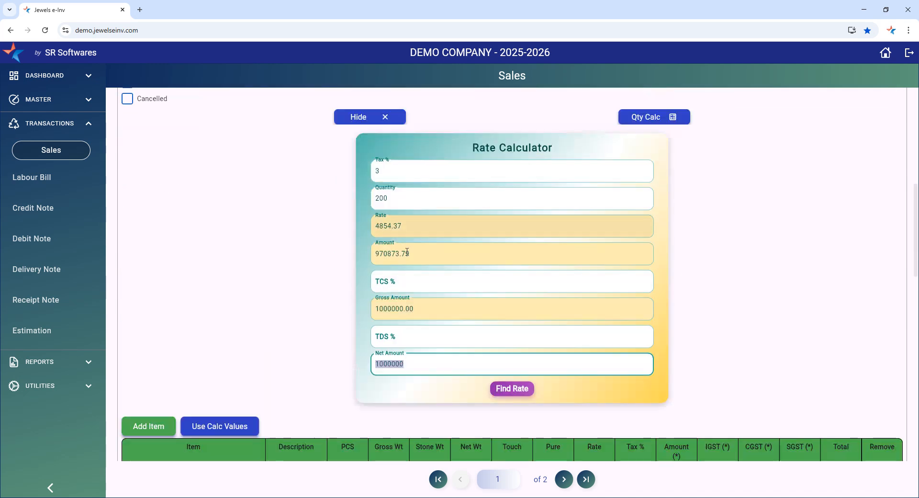
- Apply the calculated values to the 22 Ct Hallmarked Gold Ornaments row and check its weight and rate
left_click(229, 428)
scroll(344, 400, "down", 3)
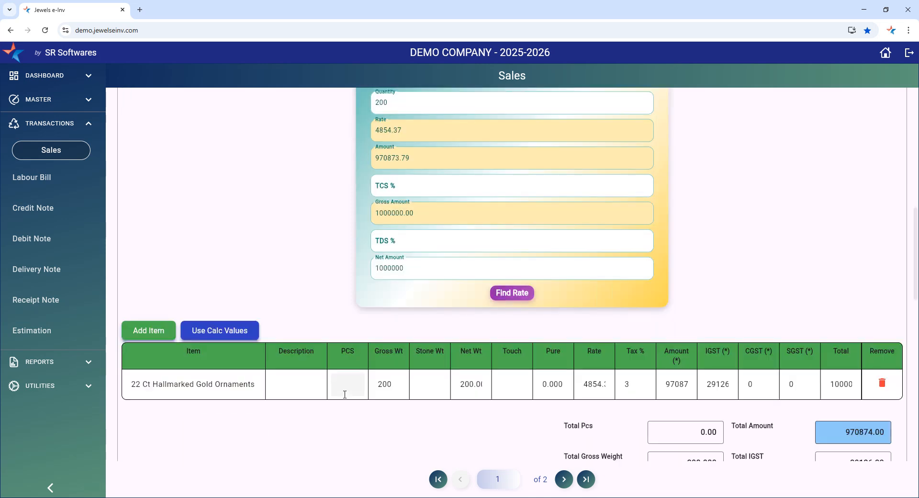
scroll(372, 215, "up", 3)
scroll(372, 215, "down", 3)
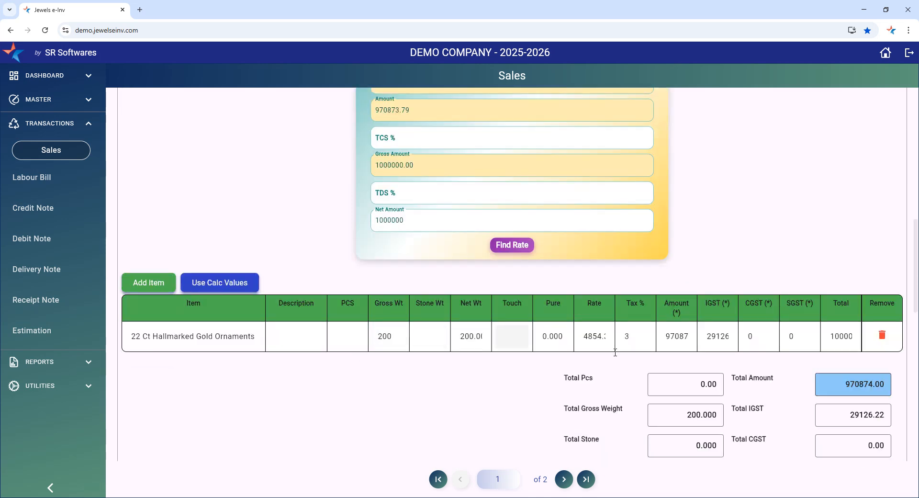
- Examine the voucher's tax totals, sub total, round off and net amount against the calculator's figures
scroll(717, 378, "down", 3)
scroll(728, 373, "down", 4)
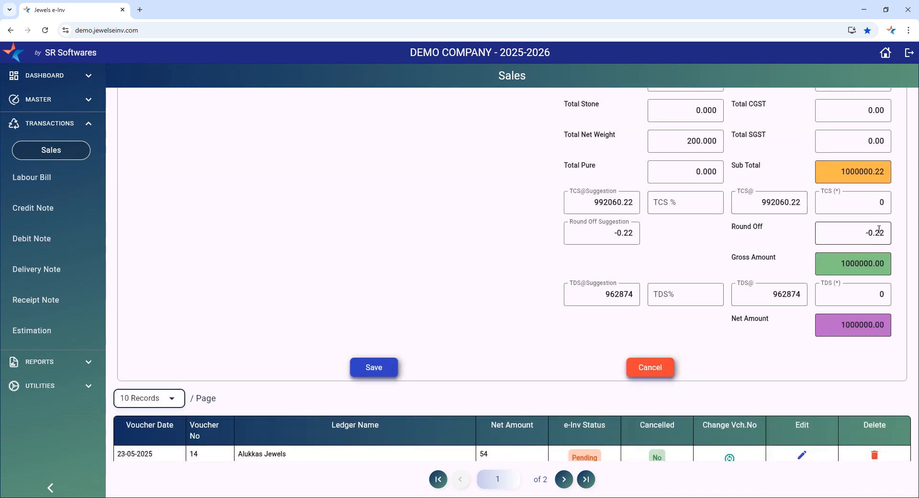
scroll(732, 274, "up", 7)
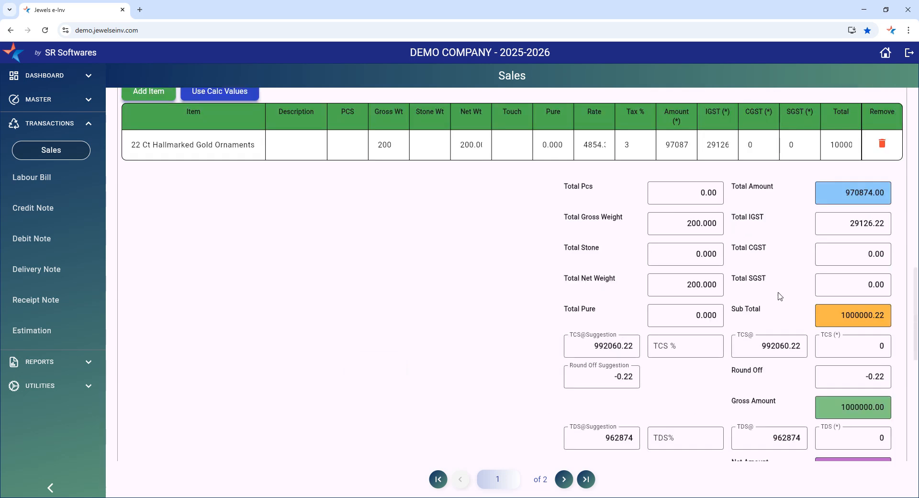
scroll(486, 363, "down", 10)
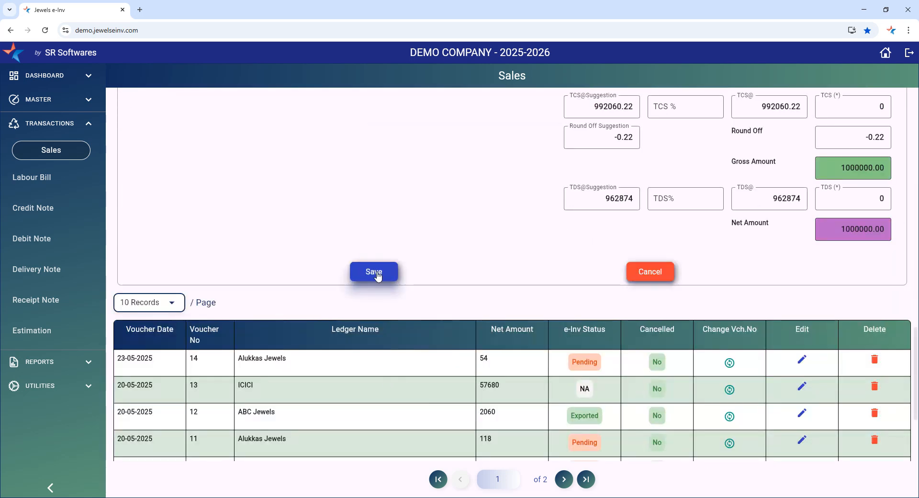
scroll(533, 310, "up", 4)
scroll(533, 310, "up", 5)
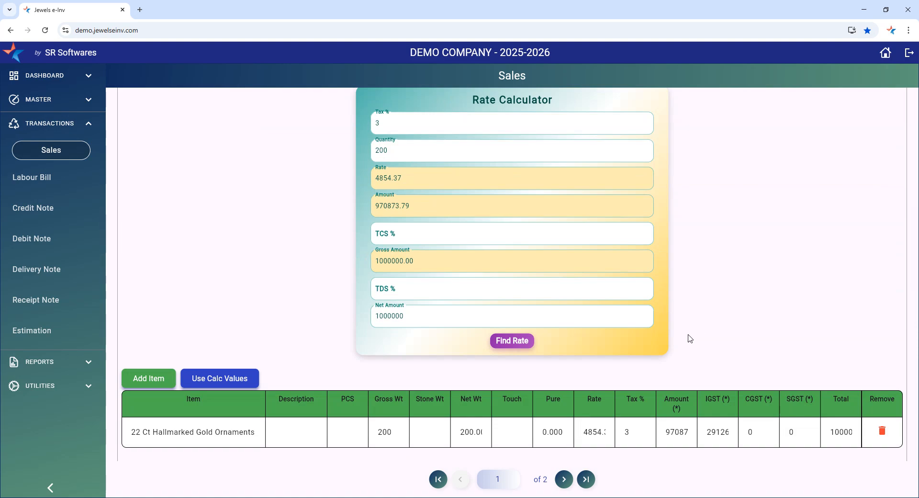
scroll(687, 337, "down", 10)
scroll(682, 337, "up", 10)
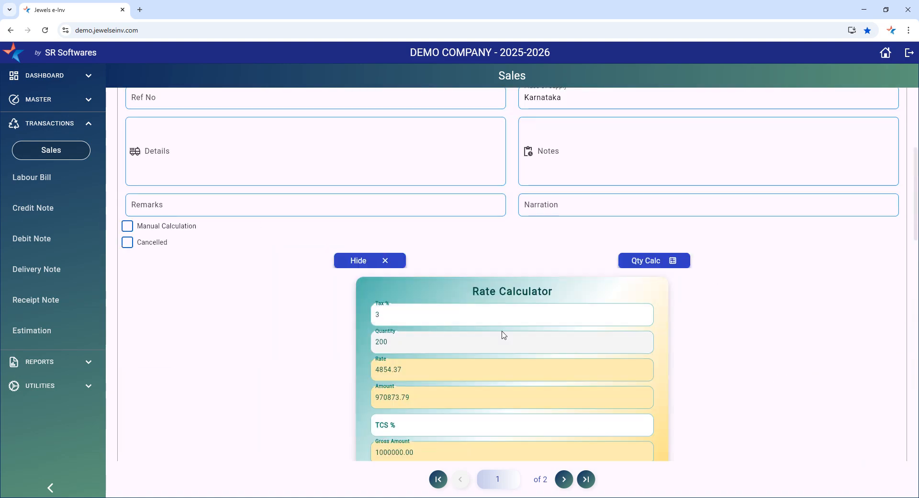
- Set the TCS to 1% in the Rate Calculator and find the rate for the 1000000 net amount
scroll(692, 338, "down", 5)
scroll(693, 339, "up", 5)
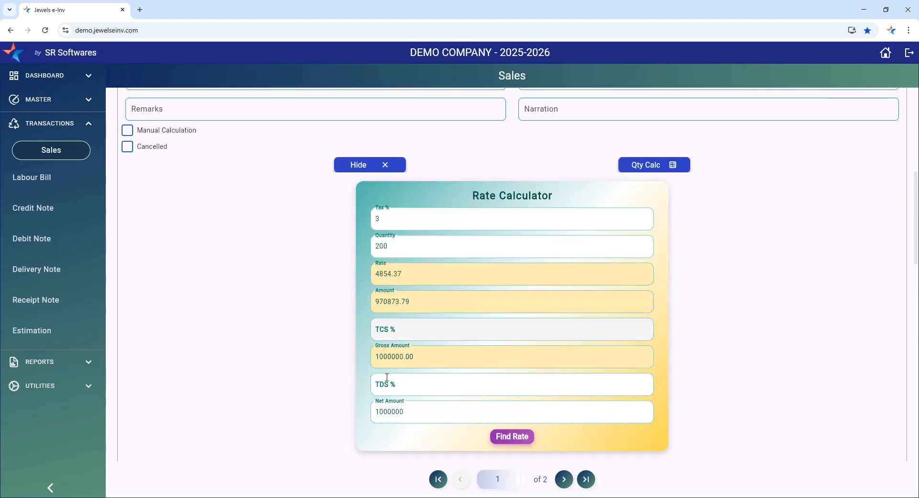
left_click(401, 324)
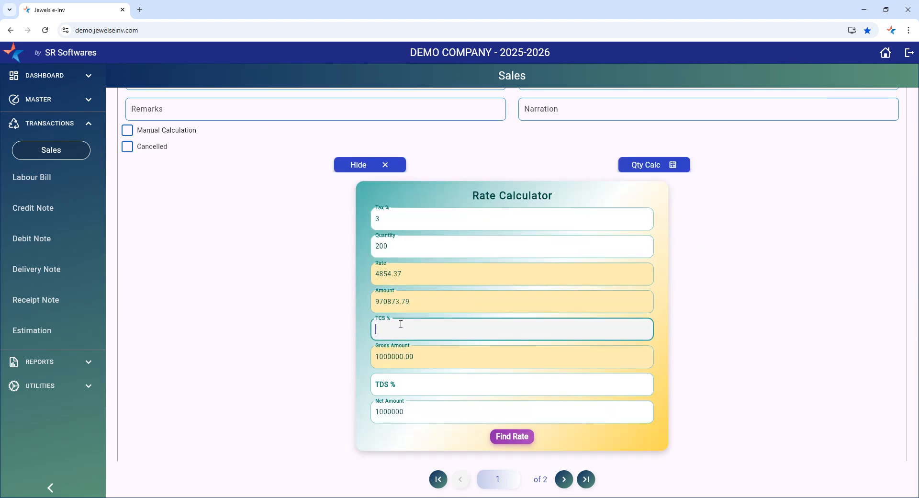
scroll(404, 327, "down", 2)
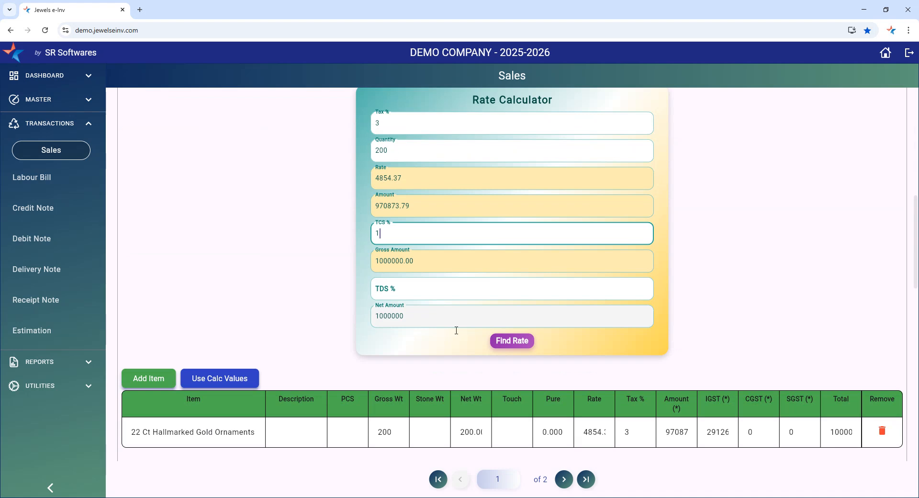
scroll(418, 273, "up", 2)
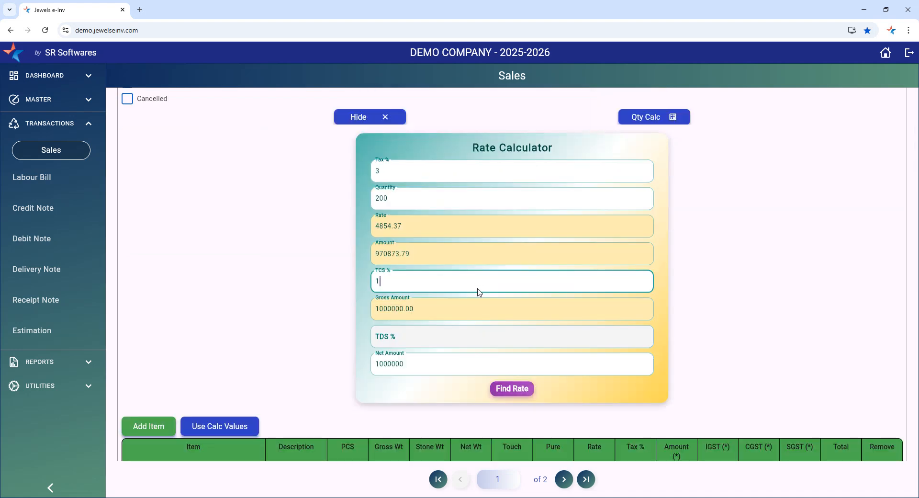
left_click(513, 437)
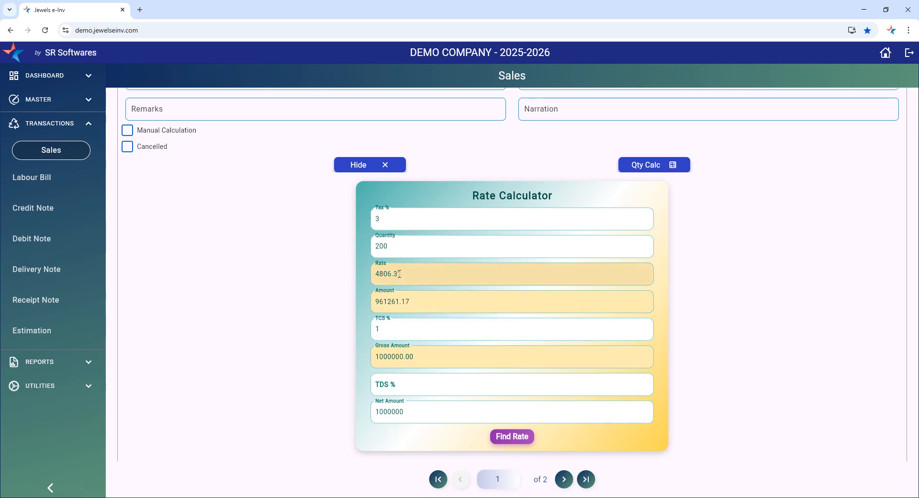
- Apply the TCS-based calculator values to the 22 Ct Hallmarked Gold Ornaments row and check the voucher's TCS, gross amount and net amount
scroll(418, 282, "down", 5)
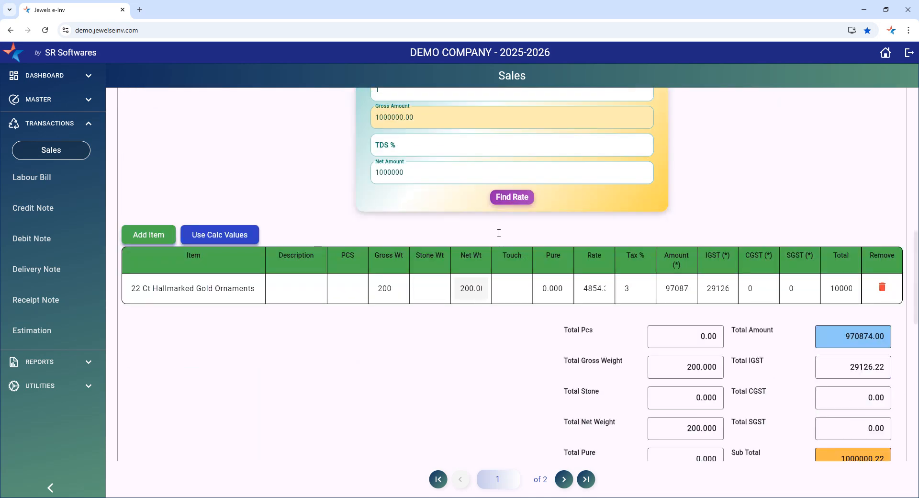
left_click(229, 233)
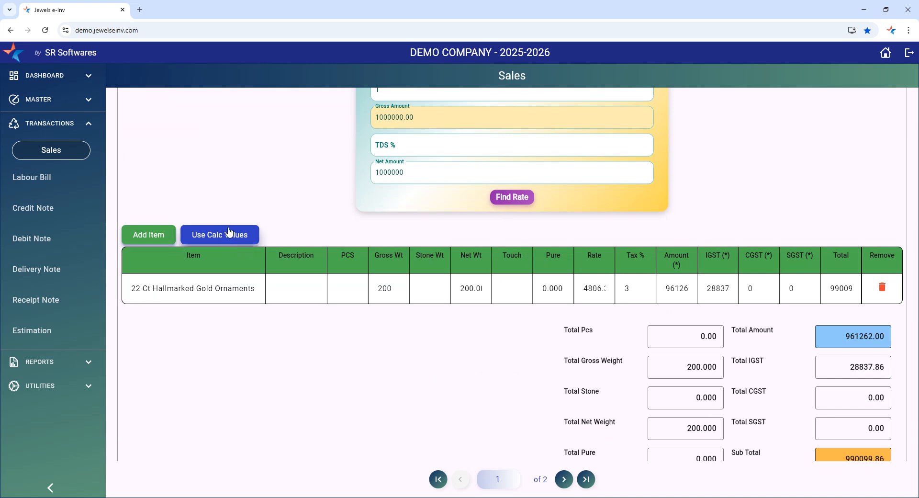
scroll(354, 297, "down", 3)
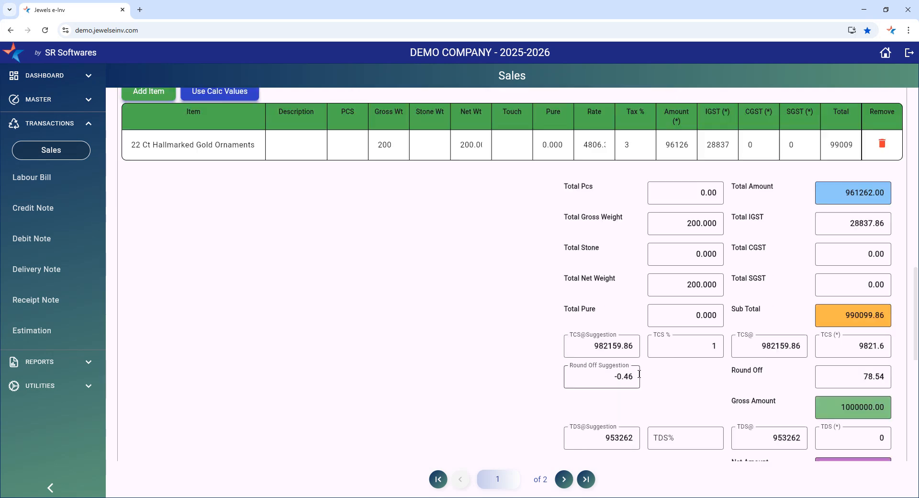
scroll(776, 352, "down", 1)
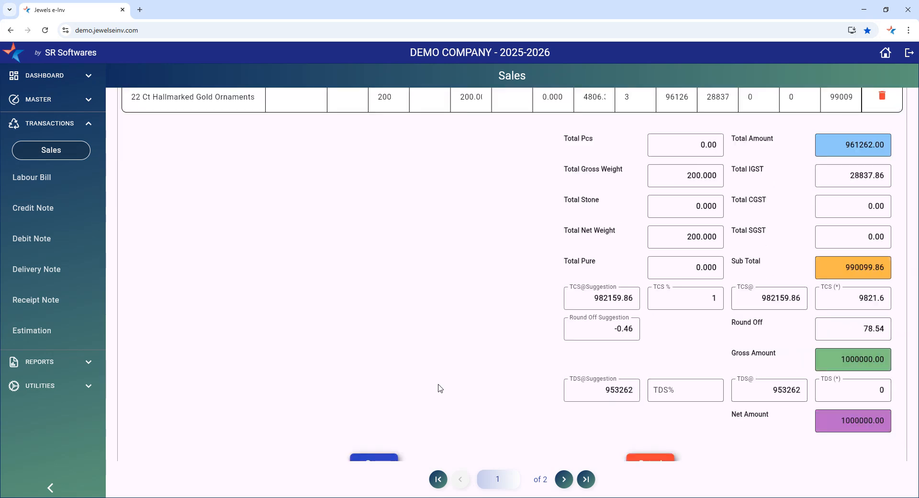
- Switch from the Rate Calculator to the Quantity Calculator and look over its rate, touch, tax and amount fields
scroll(437, 389, "up", 4)
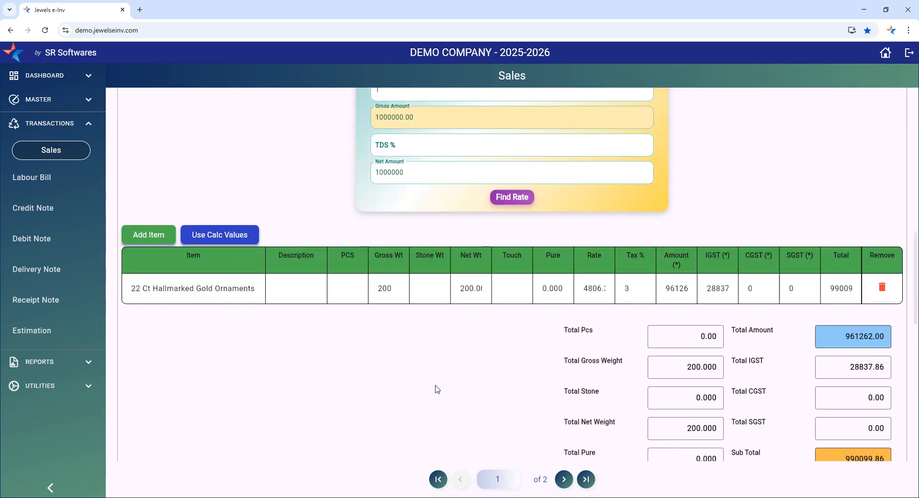
scroll(437, 388, "up", 4)
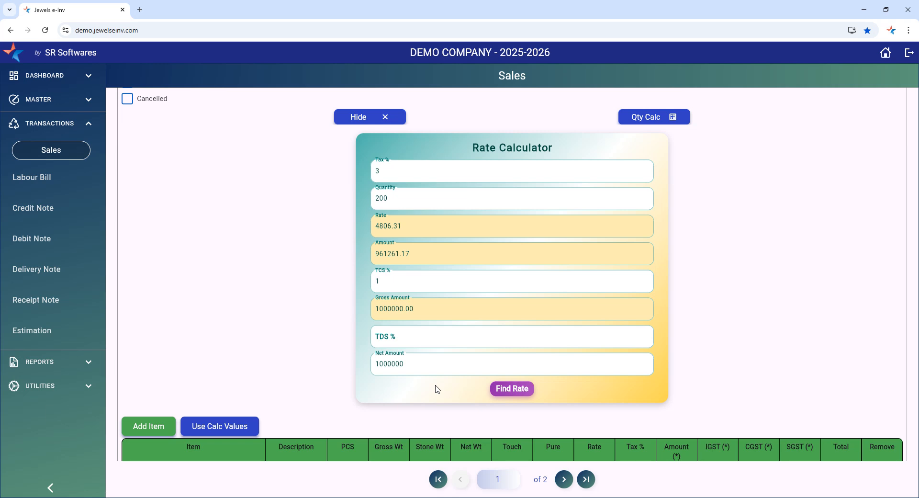
scroll(437, 388, "up", 8)
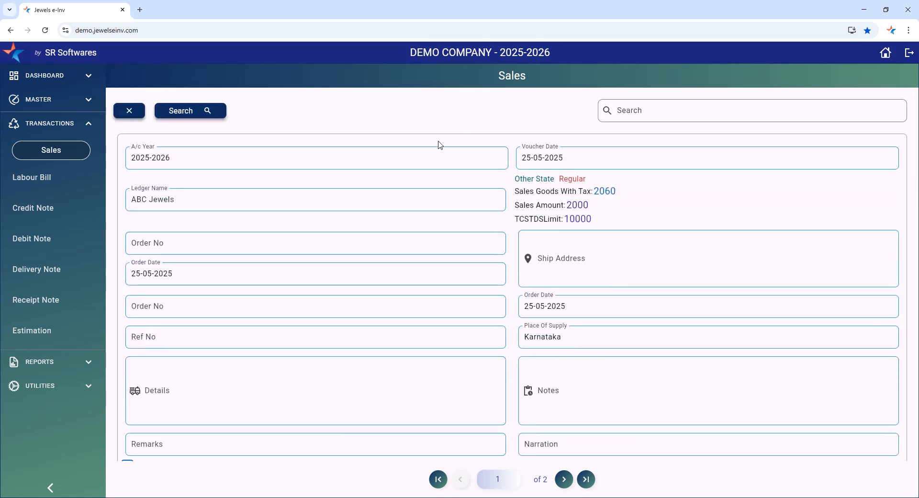
scroll(431, 297, "down", 6)
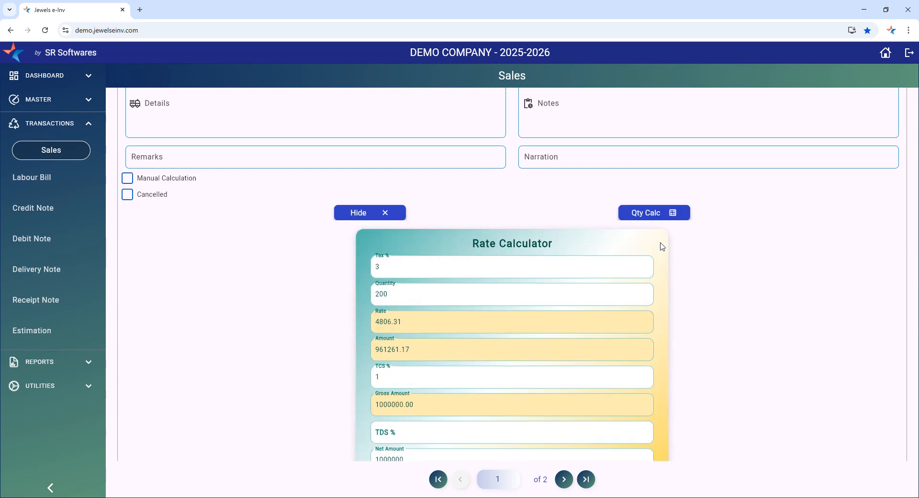
scroll(663, 234, "down", 2)
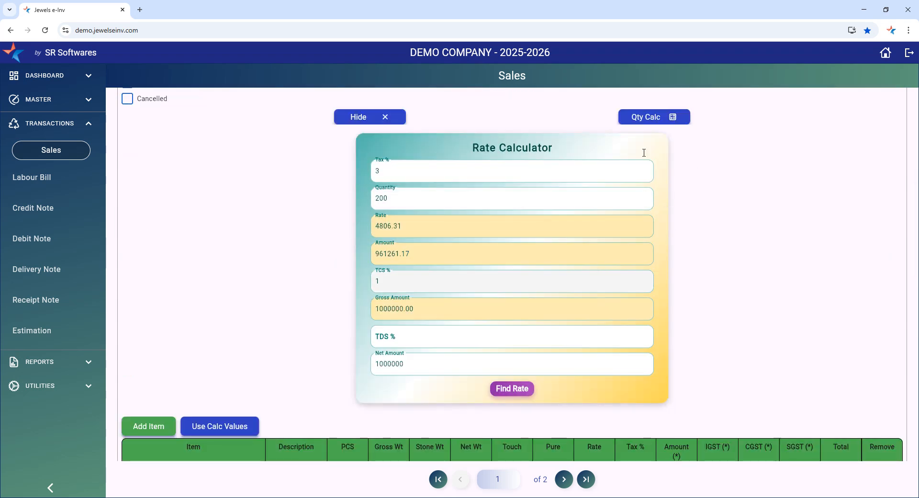
left_click(646, 118)
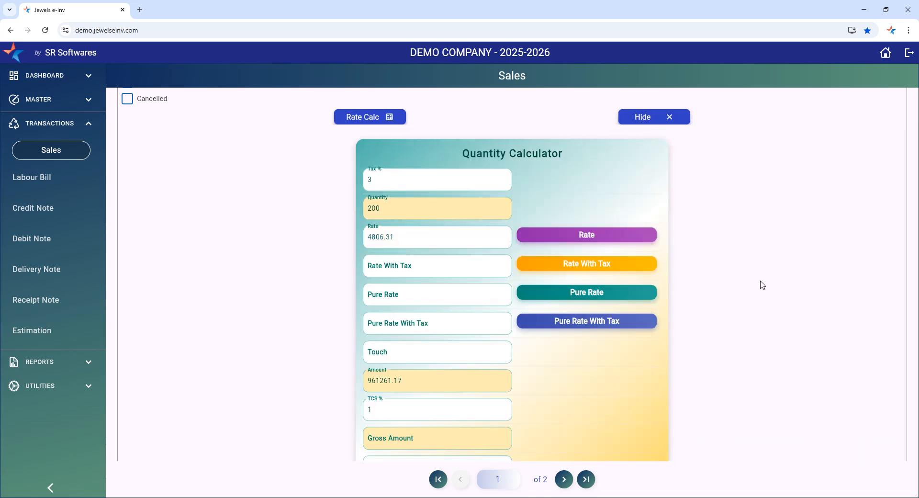
scroll(763, 285, "up", 4)
scroll(761, 284, "down", 4)
scroll(758, 280, "down", 2)
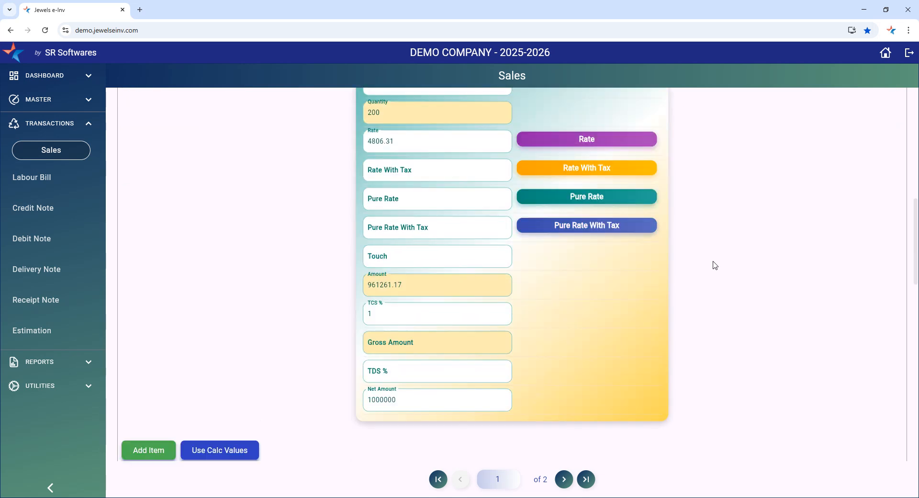
scroll(647, 269, "up", 1)
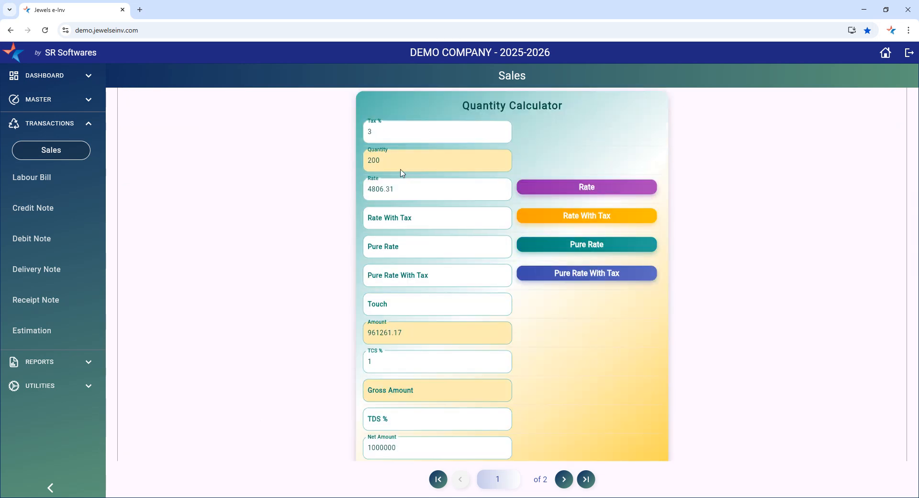
scroll(329, 200, "up", 2)
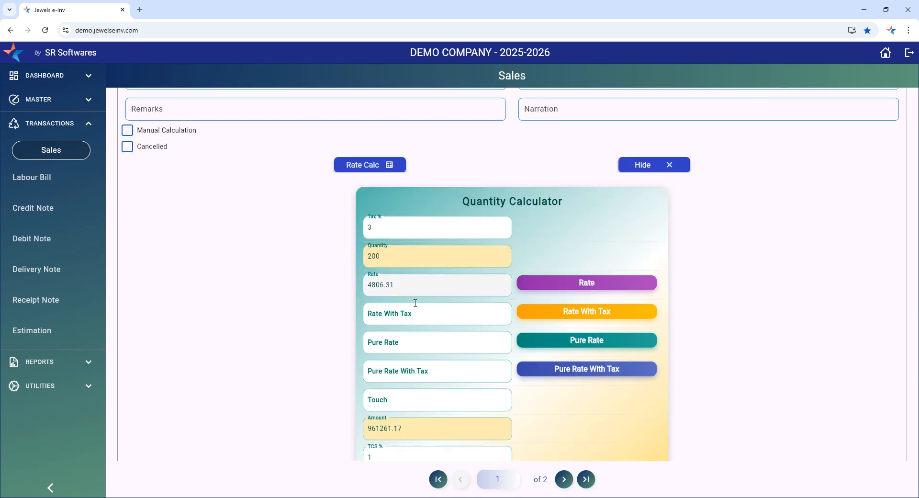
- Replace the Quantity Calculator's rate with 8000 and calculate the quantity from that rate for the 1000000 net amount
left_click_drag(396, 254, 361, 265)
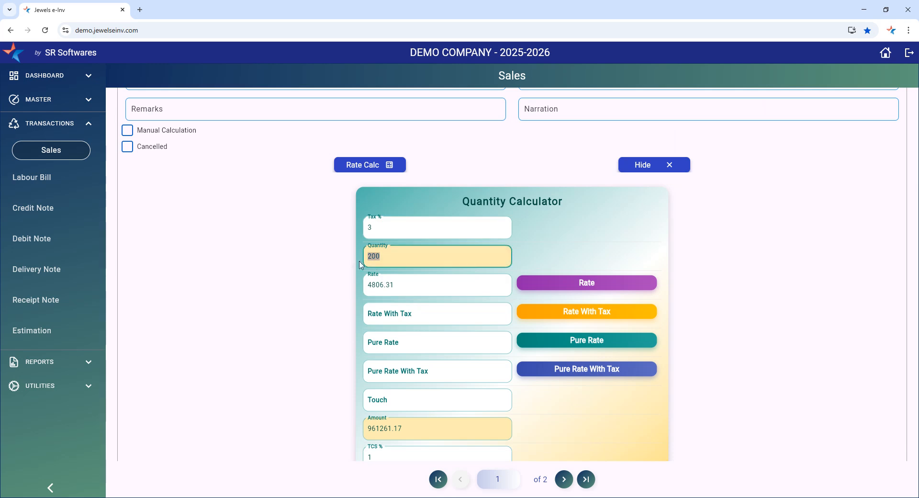
left_click(410, 291)
key("BackSpace")
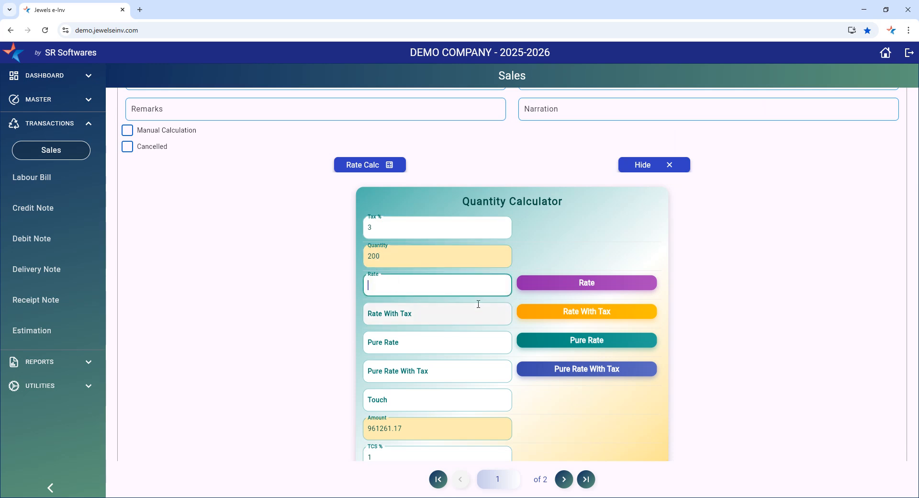
scroll(479, 304, "down", 3)
left_click(410, 400)
left_click(440, 402)
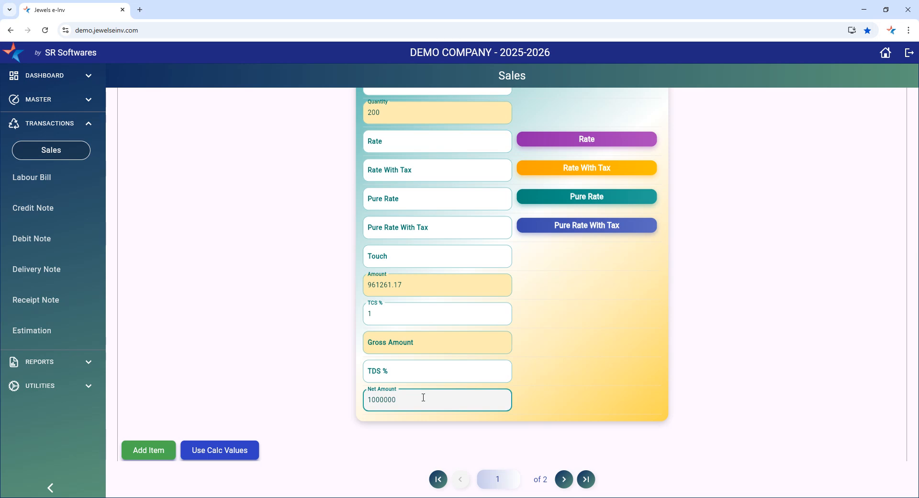
scroll(423, 397, "up", 2)
left_click(447, 238)
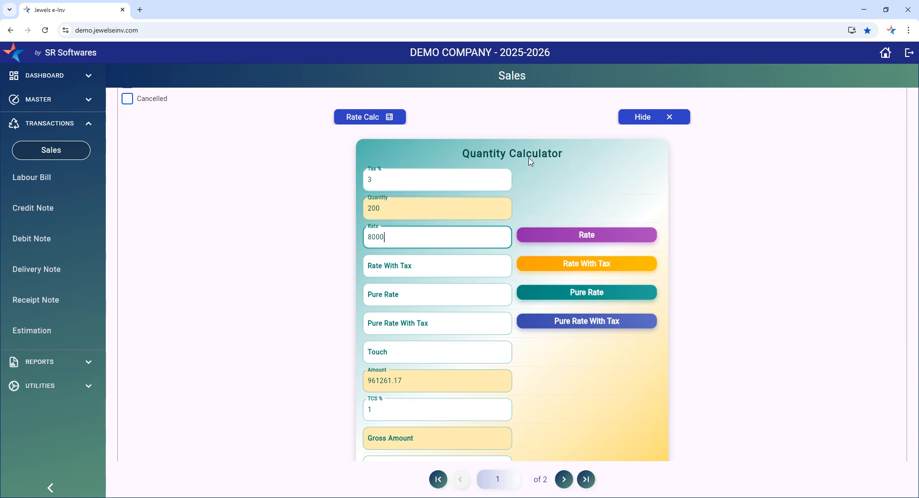
left_click(586, 233)
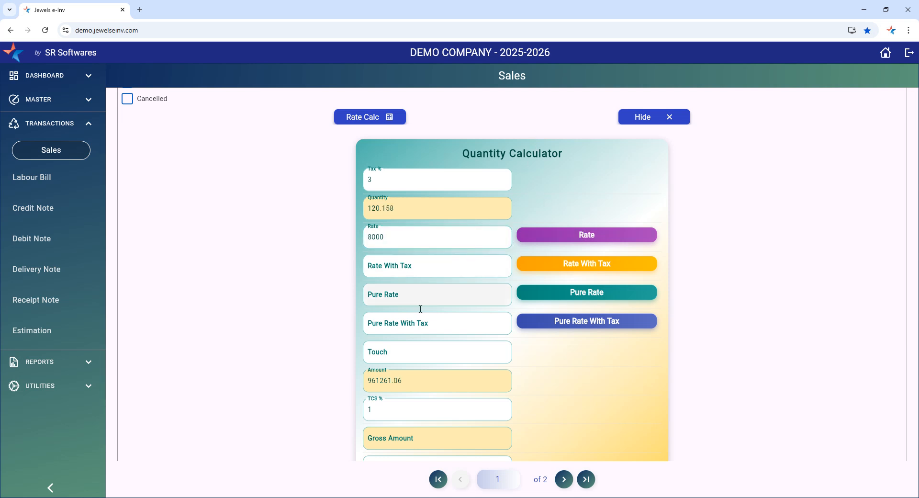
- Check the entered rate against the calculated quantity and amount in the Quantity Calculator
left_click(396, 236)
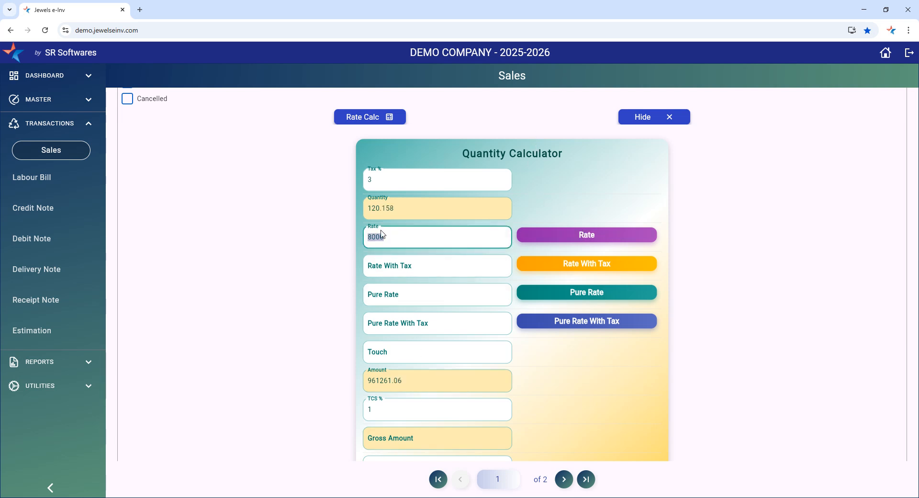
left_click(383, 209)
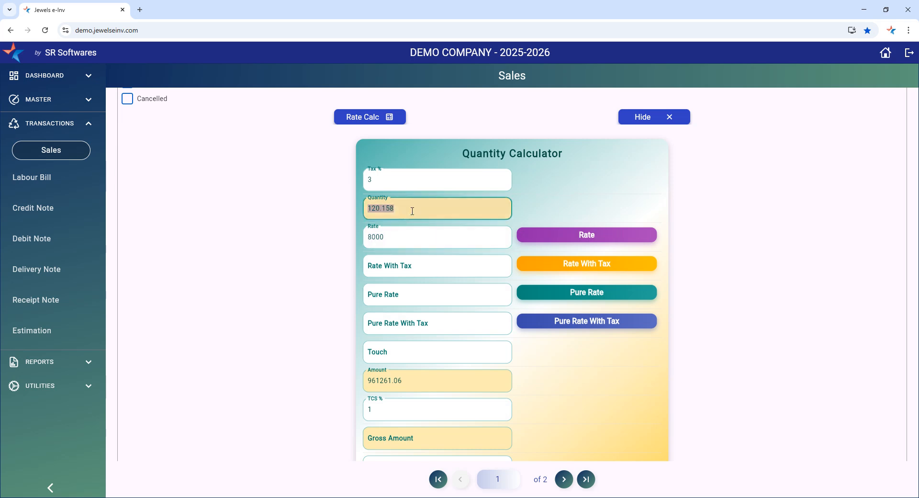
scroll(495, 318, "down", 3)
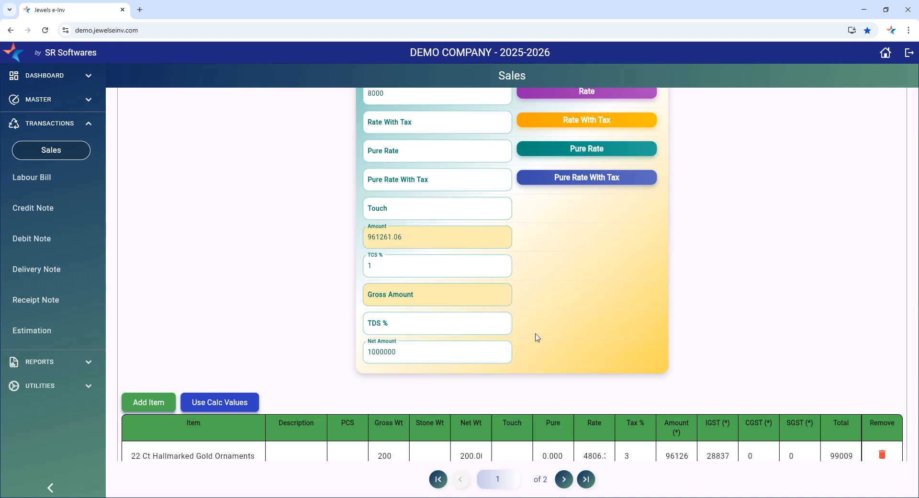
scroll(536, 337, "up", 2)
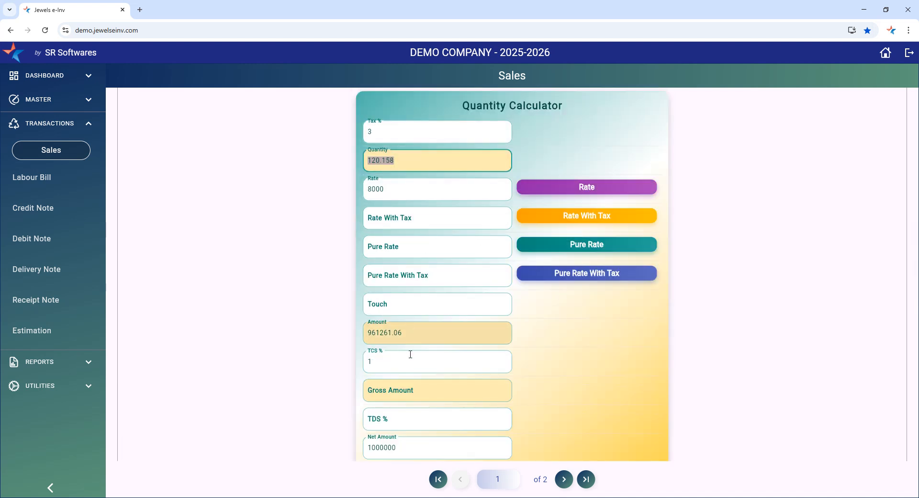
left_click(411, 331)
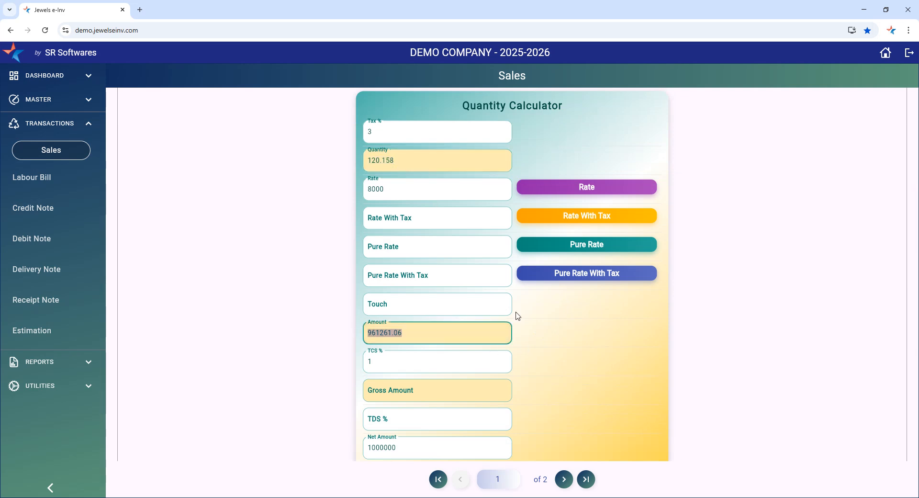
left_click_drag(407, 160, 403, 158)
left_click(564, 359)
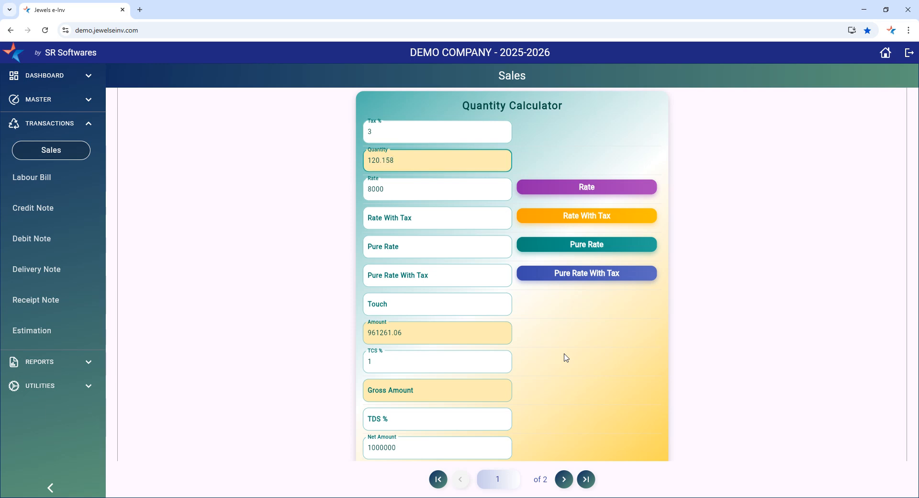
- Examine how the Quantity Calculator's tax, TCS and net amount relate to its quantity and rate
scroll(564, 359, "down", 2)
scroll(564, 359, "up", 5)
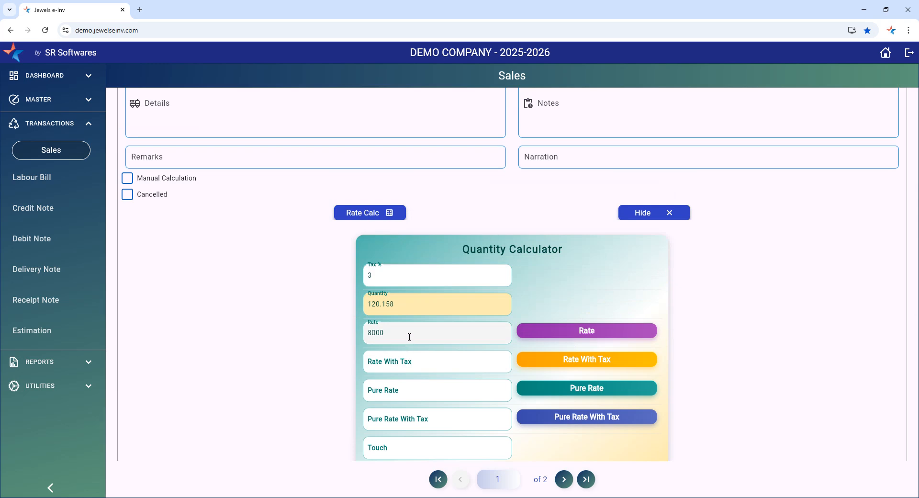
scroll(395, 332, "down", 4)
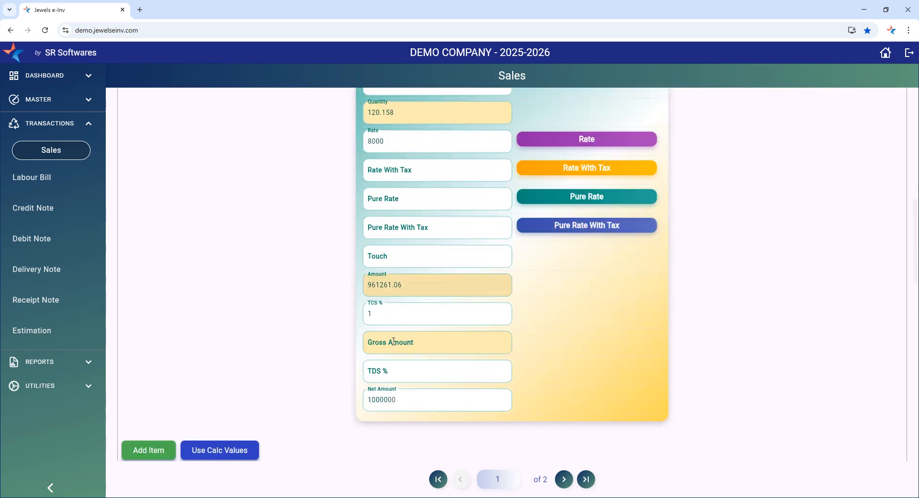
scroll(395, 332, "up", 4)
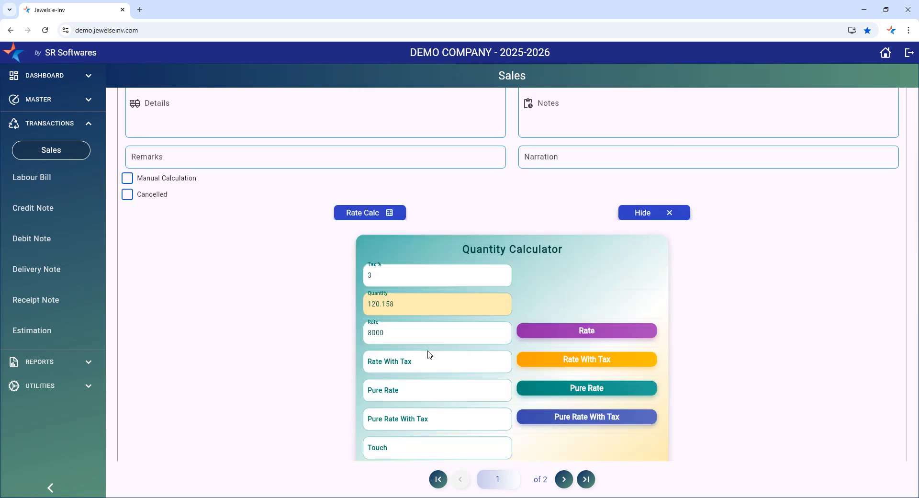
scroll(429, 354, "down", 2)
scroll(423, 422, "down", 2)
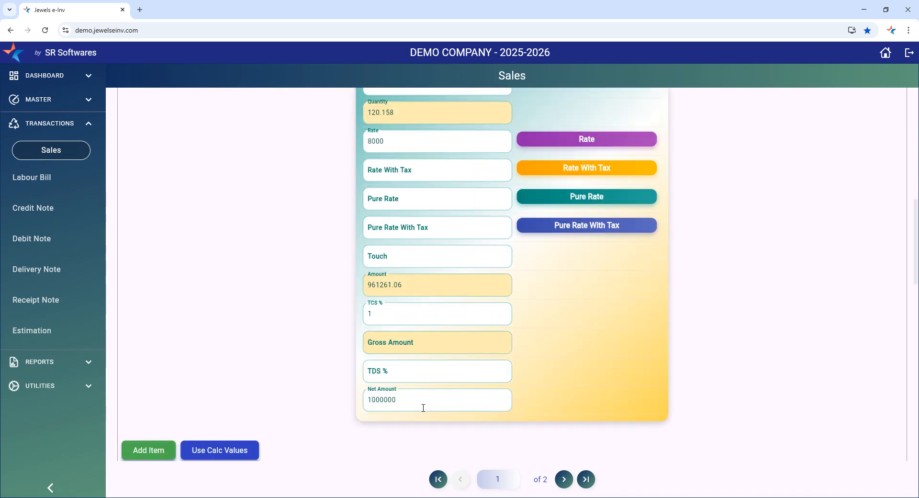
scroll(445, 400, "up", 5)
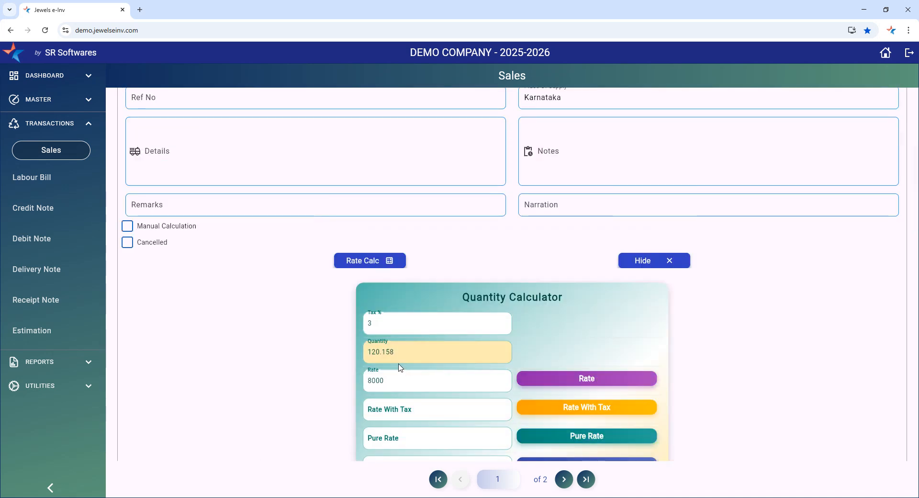
scroll(495, 378, "down", 2)
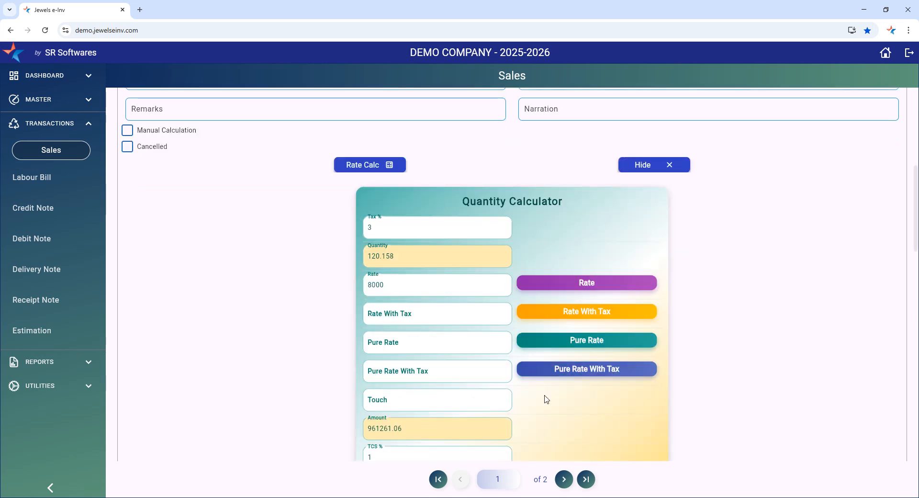
- Fill the 22 Ct Hallmarked Gold Ornaments row with the quantity and rate from the Quantity Calculator and review the voucher totals
scroll(544, 400, "down", 1)
scroll(484, 342, "down", 4)
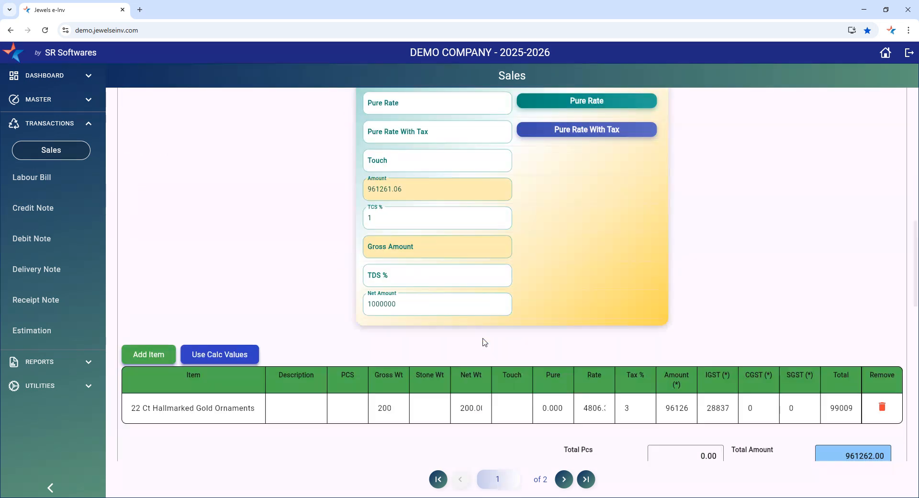
left_click(428, 406)
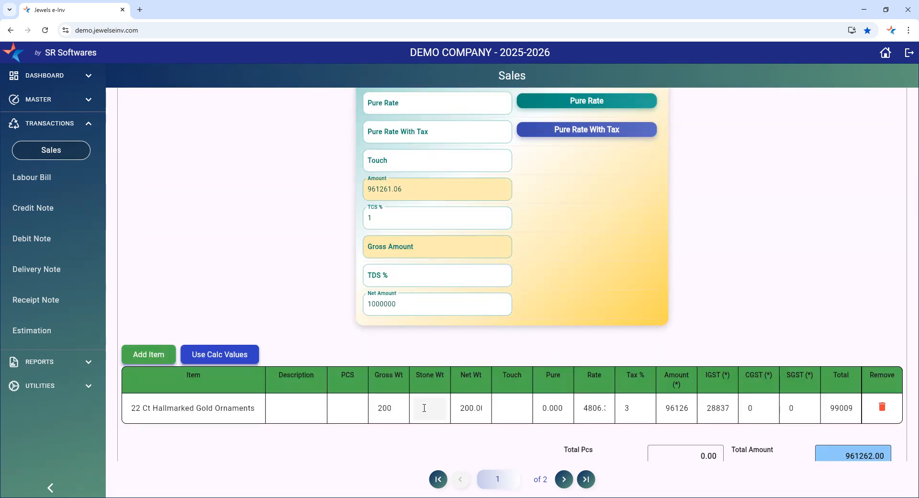
left_click(225, 358)
scroll(495, 139, "down", 6)
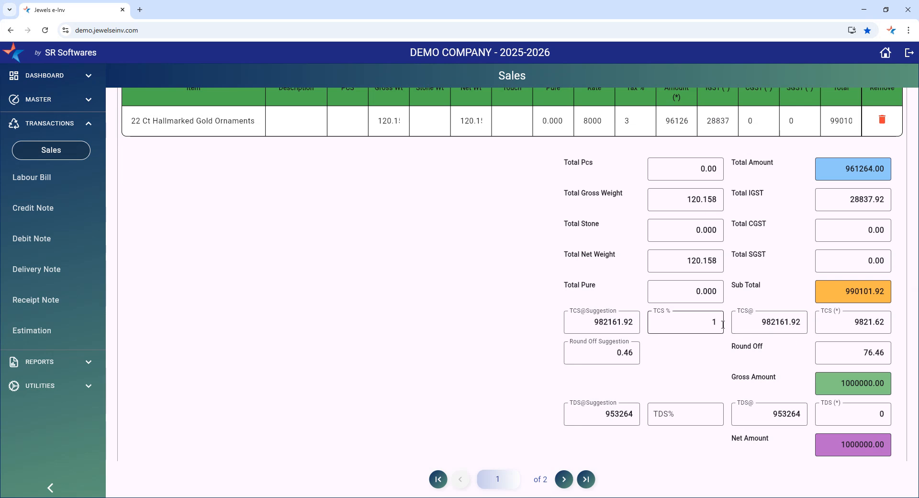
scroll(700, 323, "up", 10)
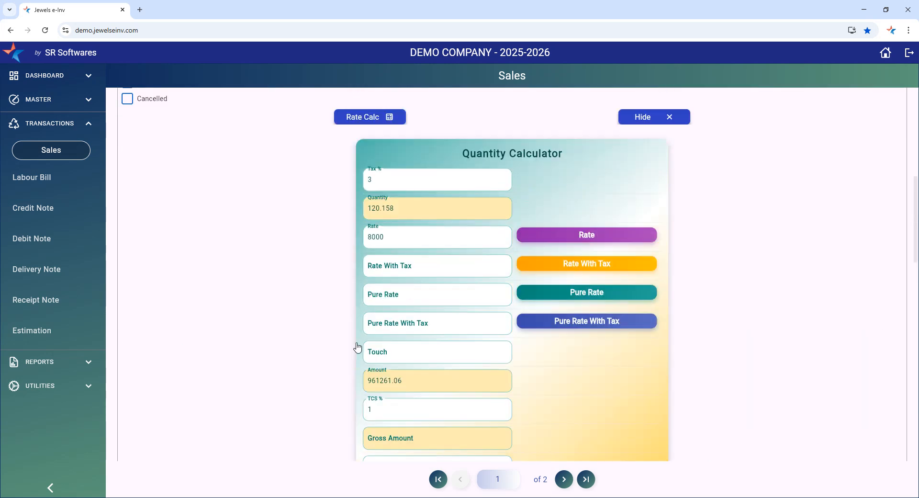
left_click(436, 408)
scroll(507, 405, "down", 8)
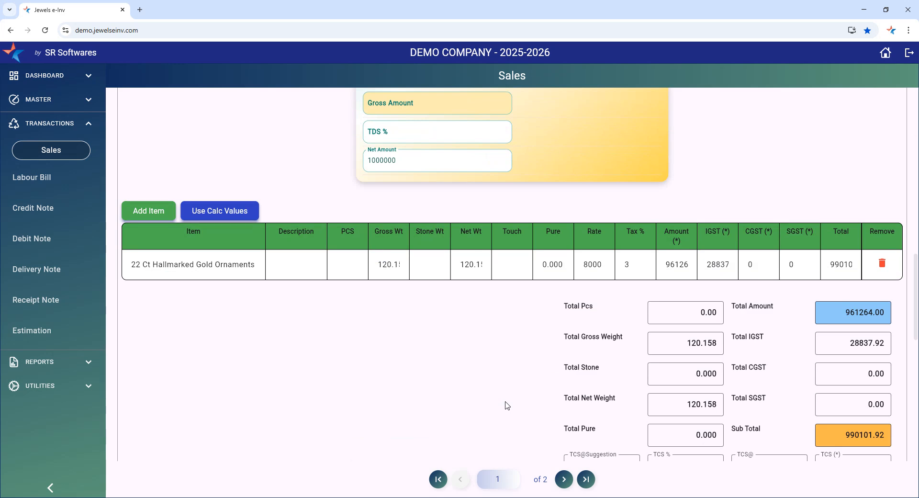
scroll(507, 405, "down", 1)
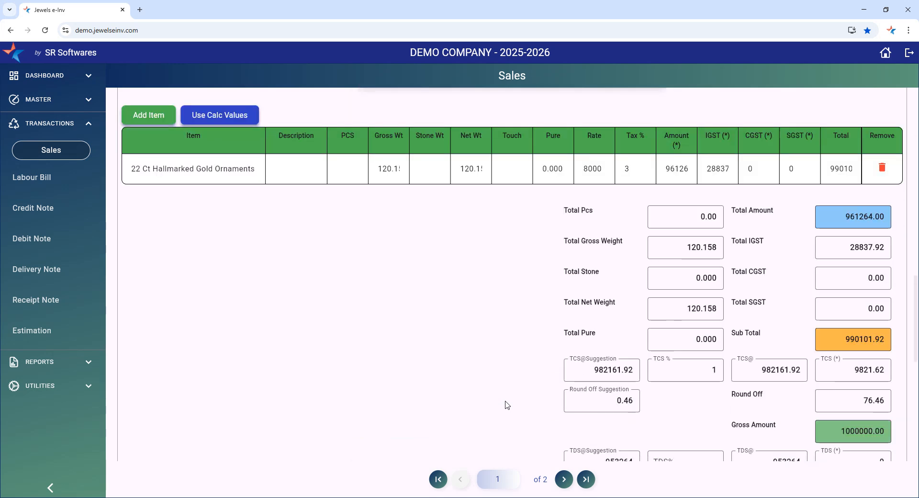
- Enter 8000 as the rate with tax in the Quantity Calculator and calculate the quantity from it
scroll(507, 405, "up", 10)
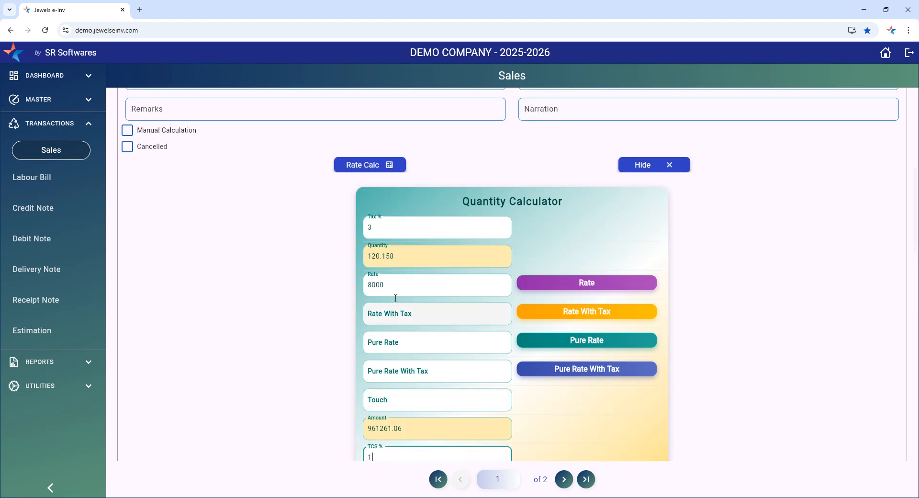
left_click(398, 314)
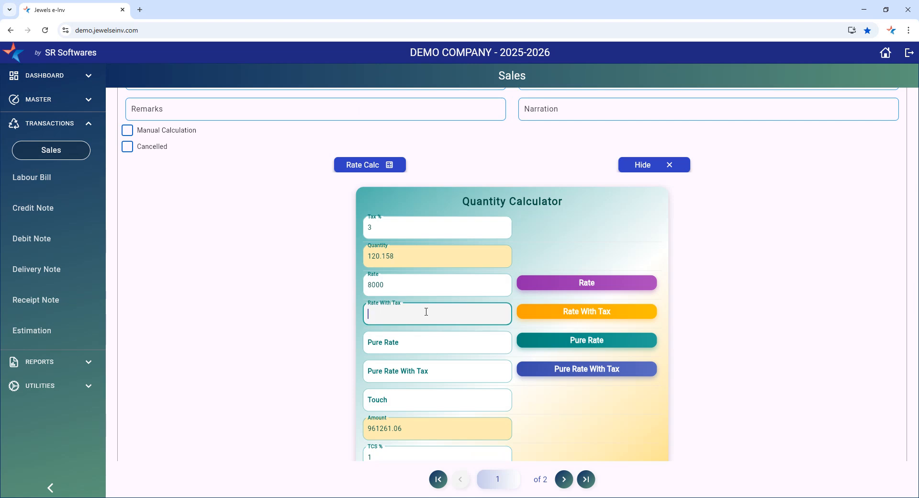
type("8000")
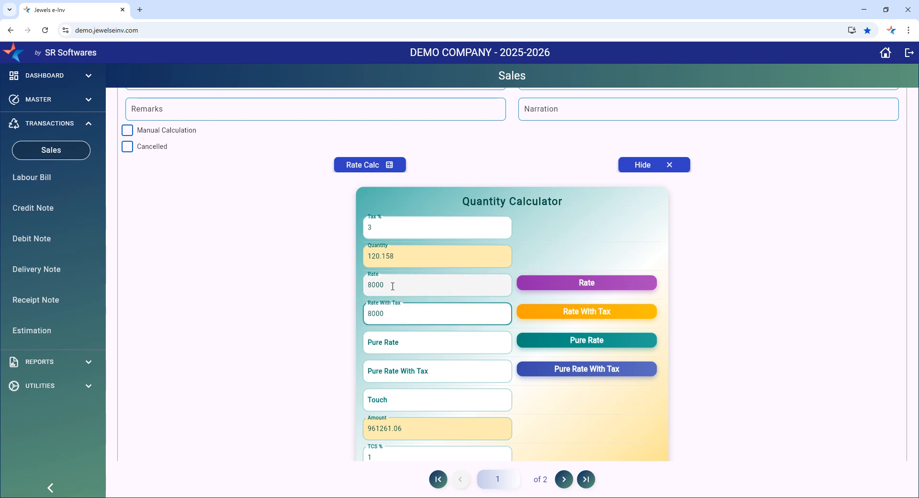
left_click(420, 284)
left_click(463, 314)
left_click(607, 316)
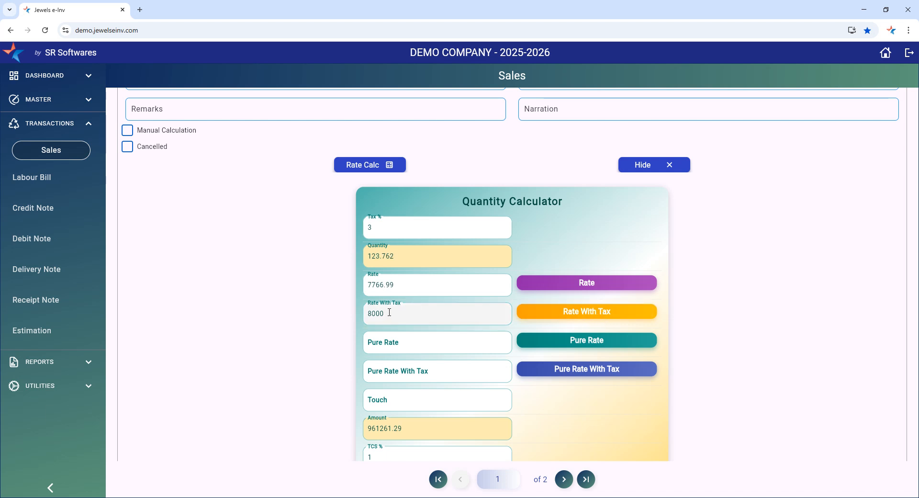
left_click(410, 288)
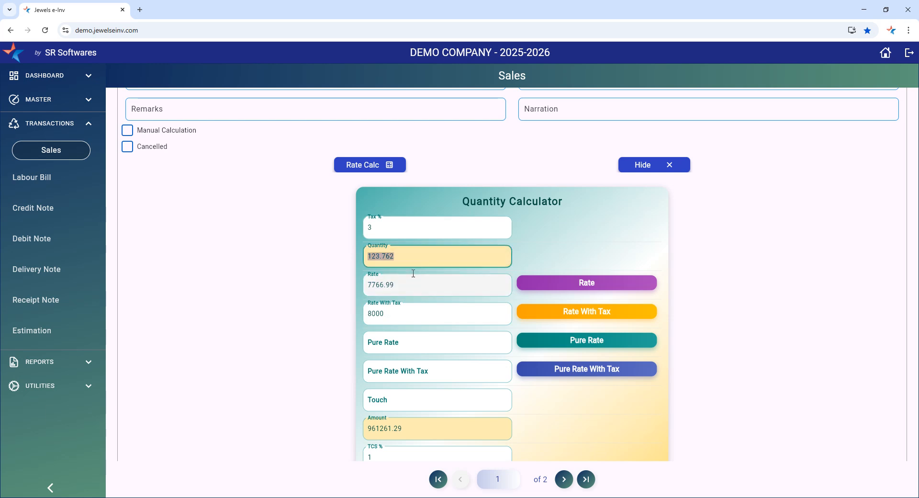
left_click(407, 254)
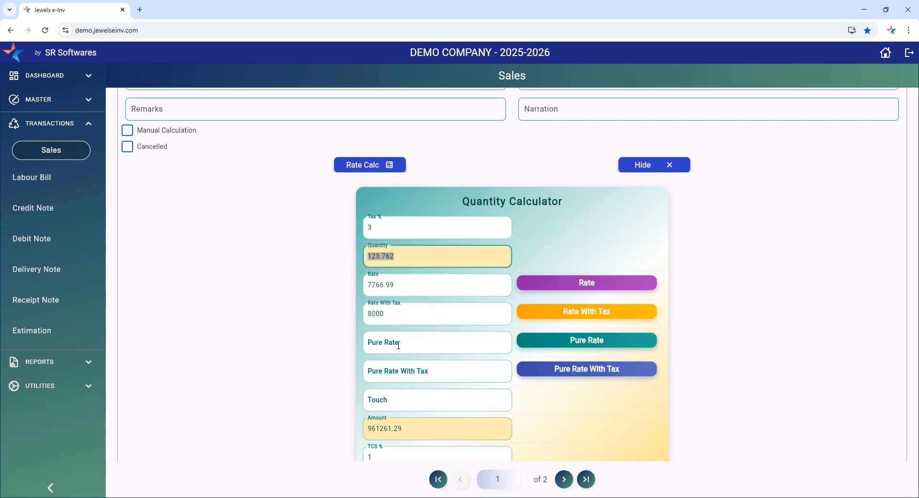
- Update the gold ornaments row with the values calculated from the rate with tax and check the voucher's net amount
scroll(509, 376, "down", 2)
scroll(509, 376, "down", 6)
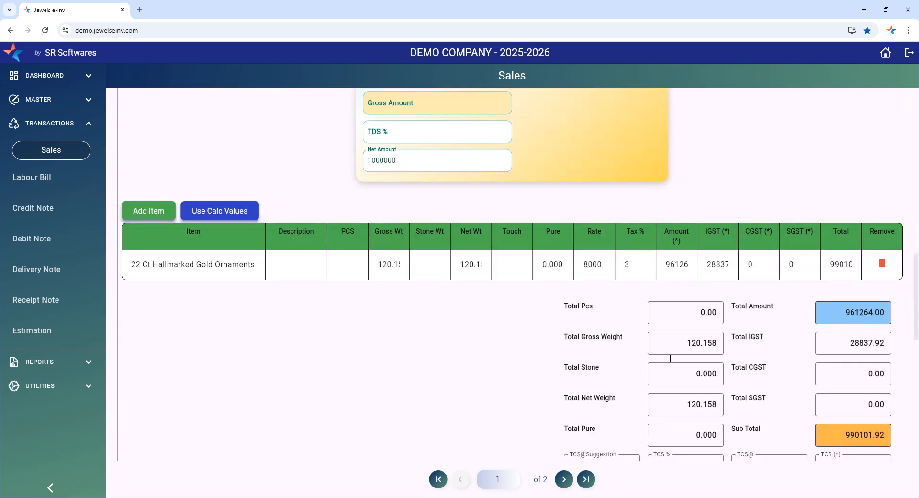
left_click(244, 226)
scroll(523, 332, "down", 6)
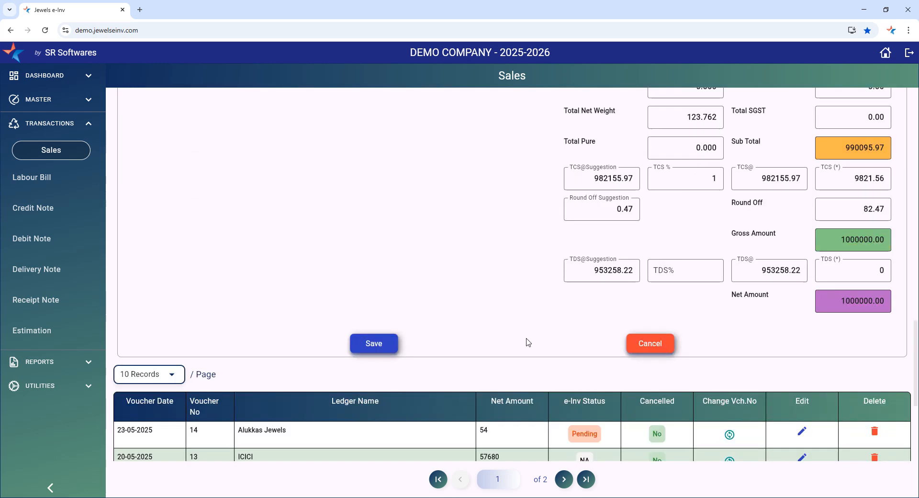
- Enter a pure rate of 10000 and a touch of 96 in the Quantity Calculator and calculate the quantity from the pure rate
scroll(529, 343, "up", 12)
scroll(529, 342, "up", 4)
scroll(482, 331, "down", 3)
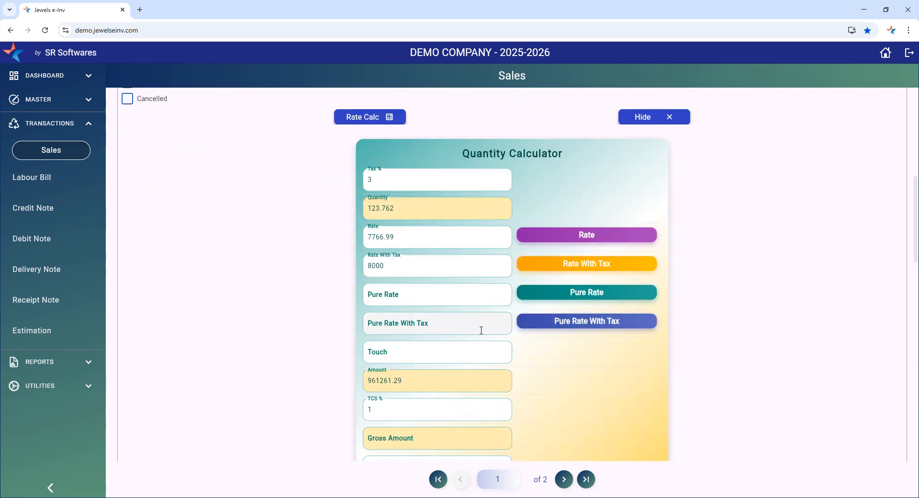
left_click(417, 294)
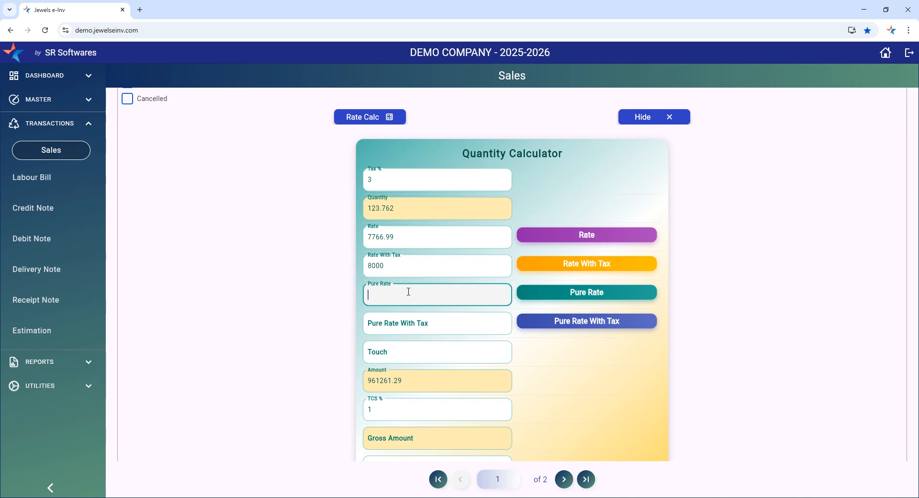
left_click_drag(390, 266, 343, 265)
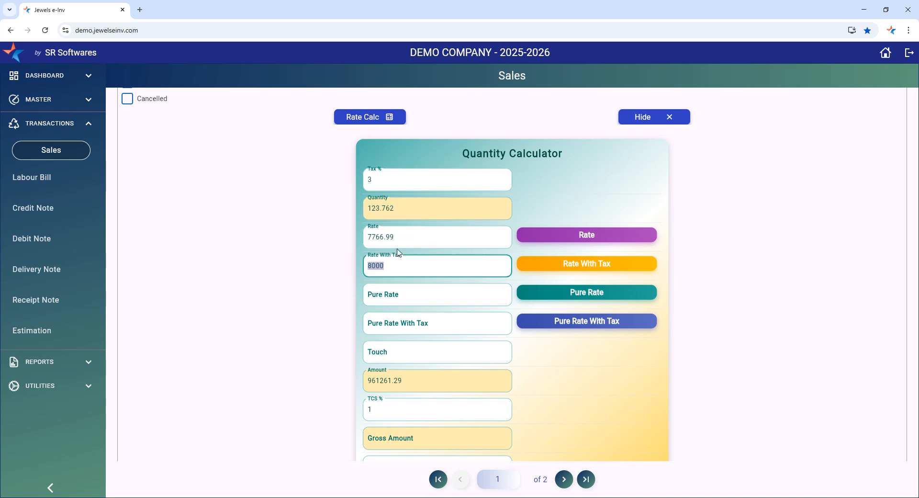
left_click(403, 293)
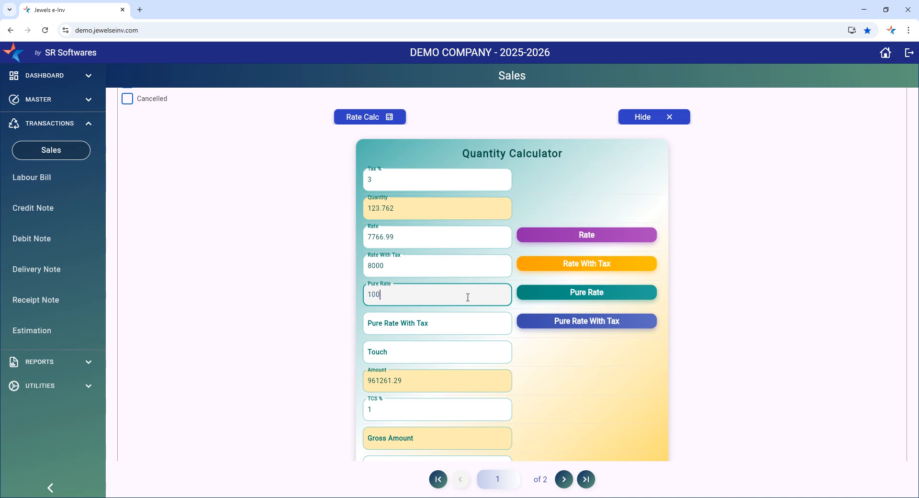
left_click(396, 353)
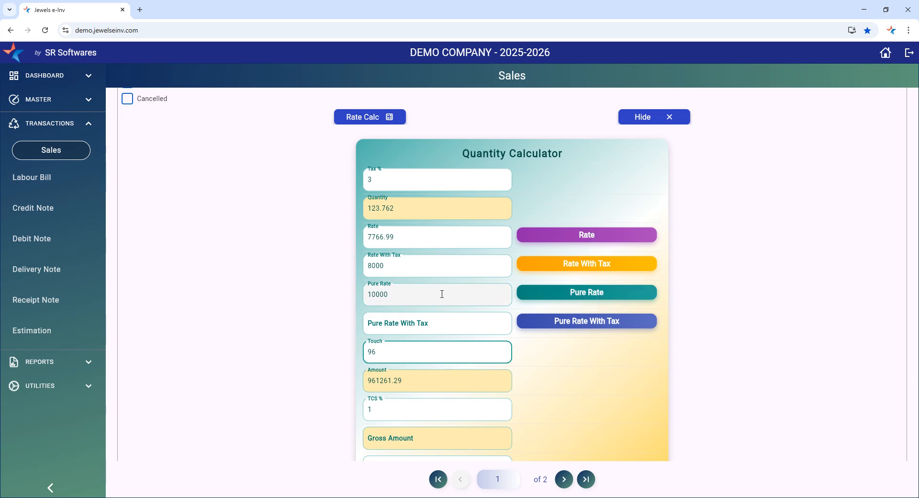
left_click(577, 299)
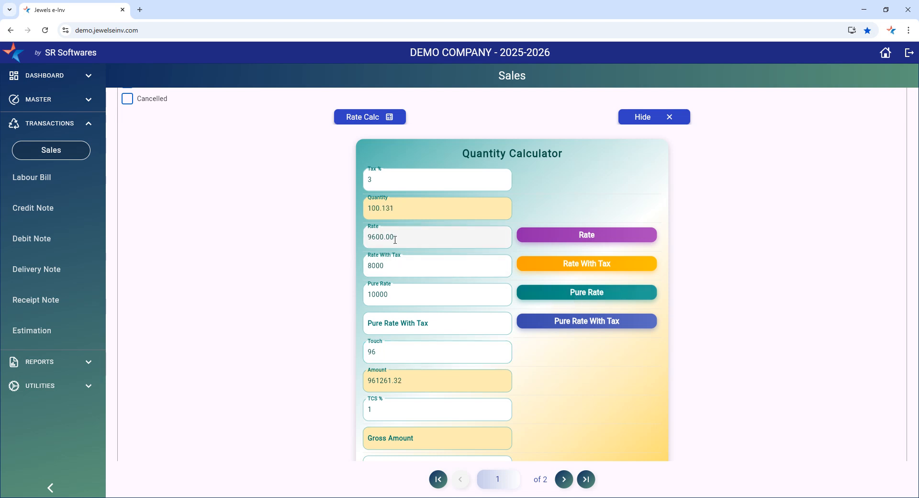
left_click_drag(404, 237, 355, 235)
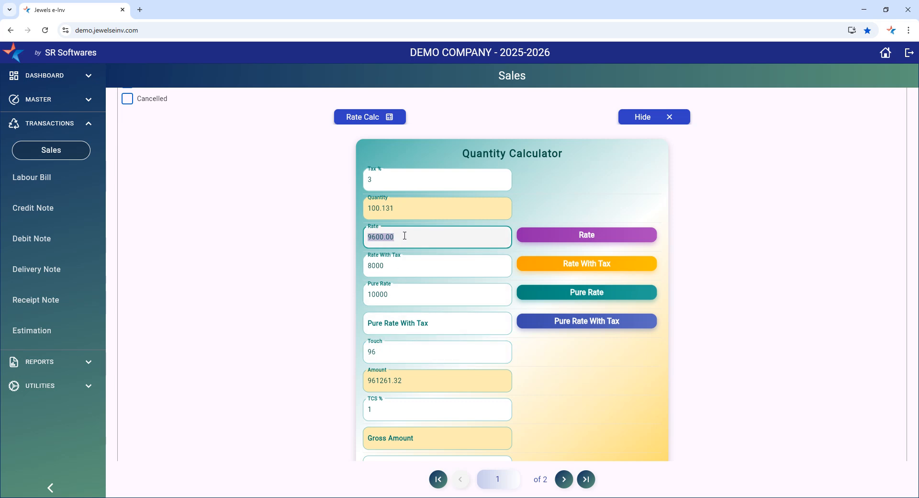
- Enter 10200 as the pure rate with tax and calculate the quantity from it, keeping the 96 touch
scroll(403, 269, "up", 1)
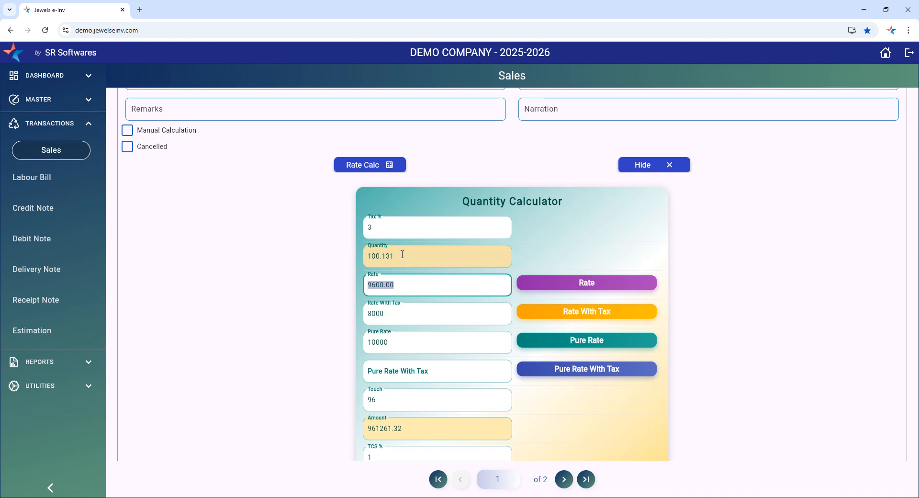
left_click(419, 371)
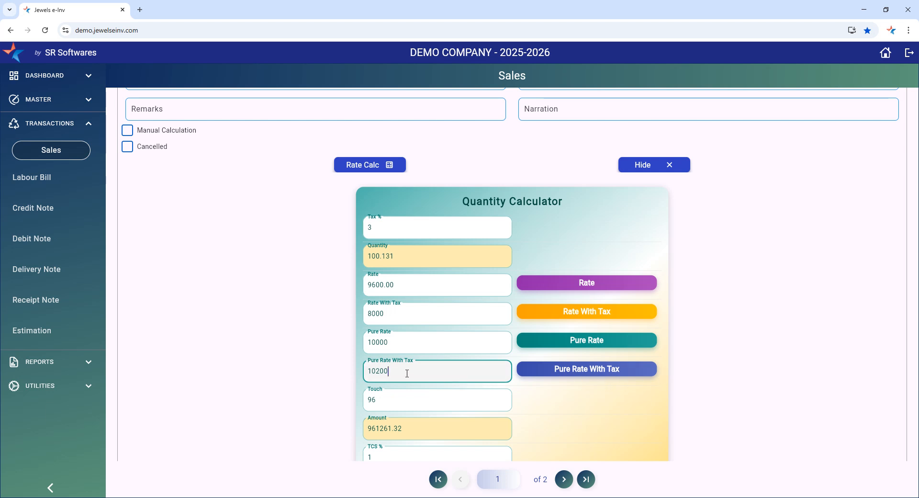
left_click(597, 375)
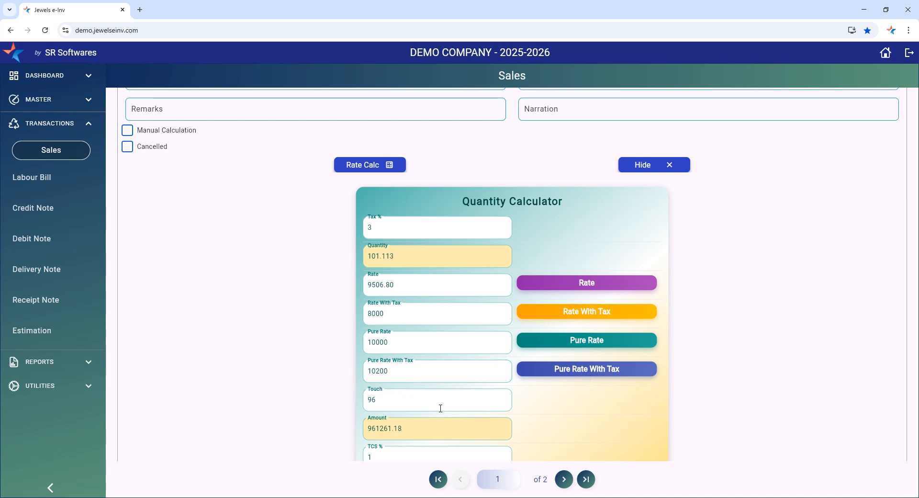
- Examine how the Quantity Calculator's rate, rate with tax, pure rate and touch fields relate to one another
double_click(391, 343)
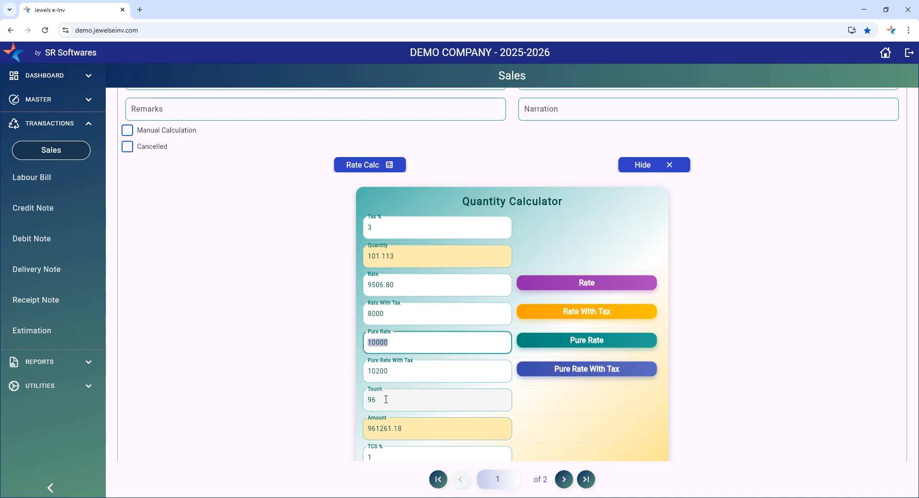
left_click(386, 400)
double_click(394, 314)
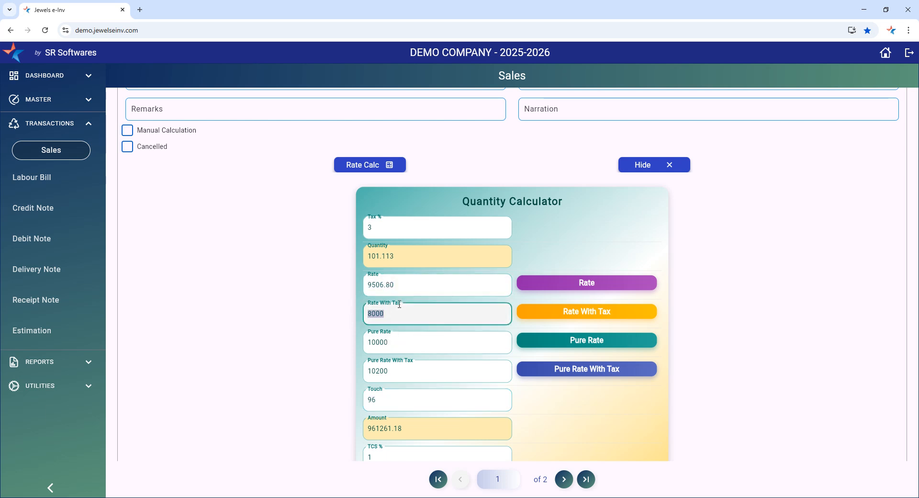
double_click(397, 407)
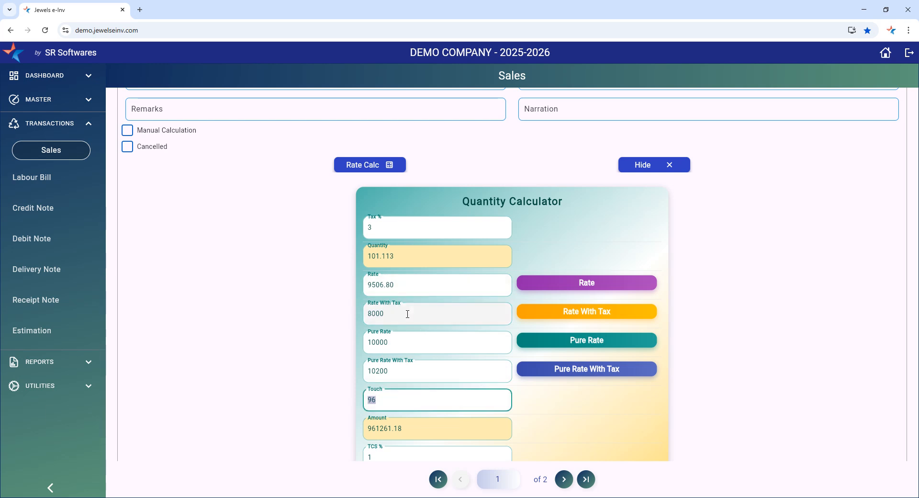
scroll(416, 334, "down", 2)
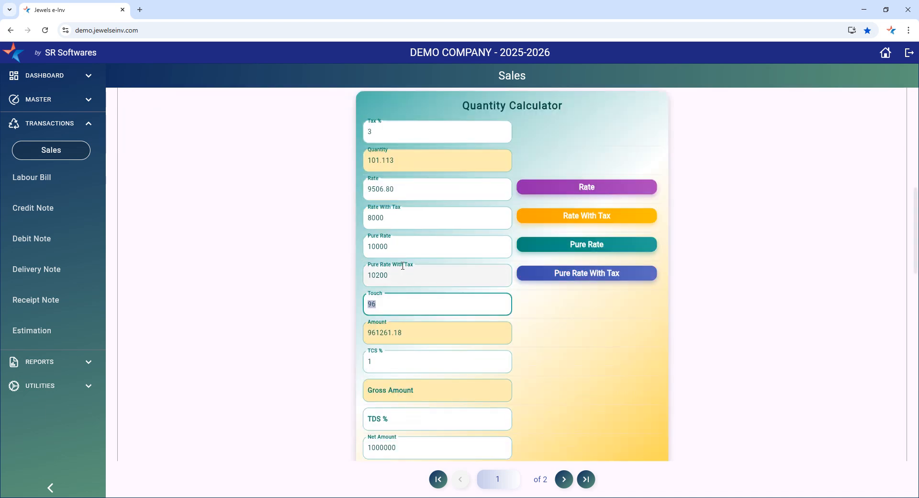
double_click(398, 246)
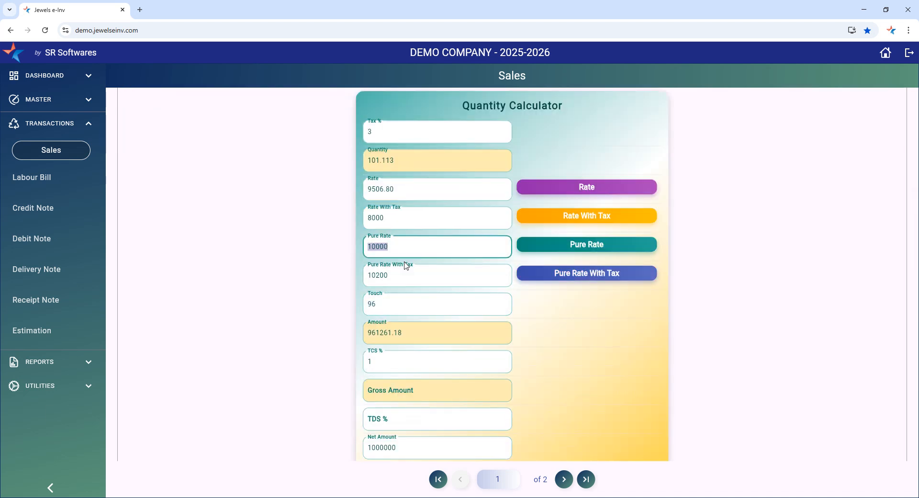
left_click(404, 304)
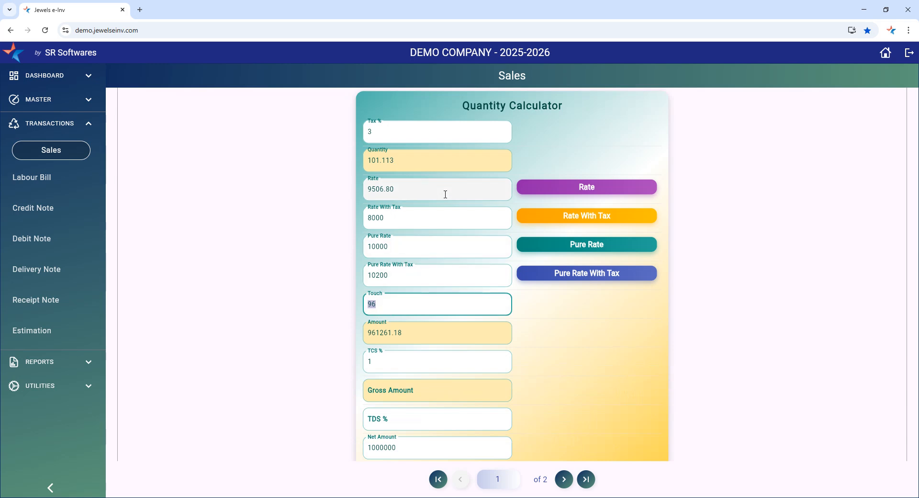
left_click(412, 187)
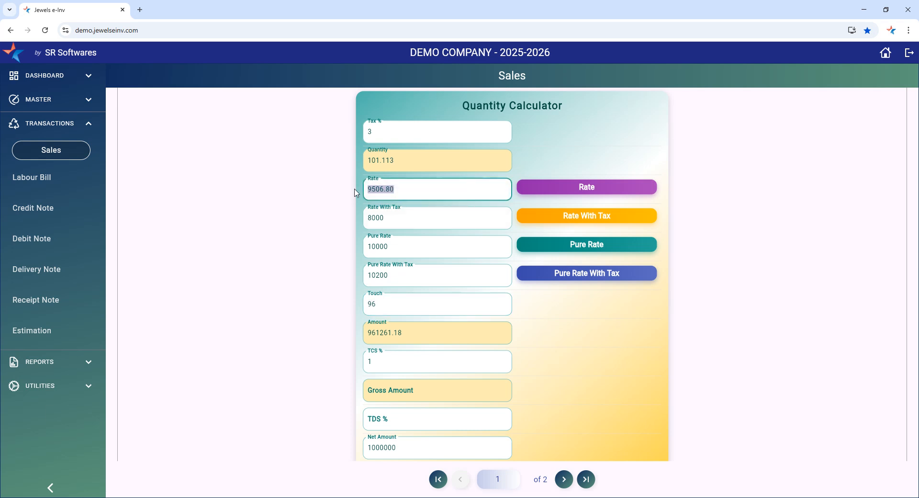
left_click(390, 219)
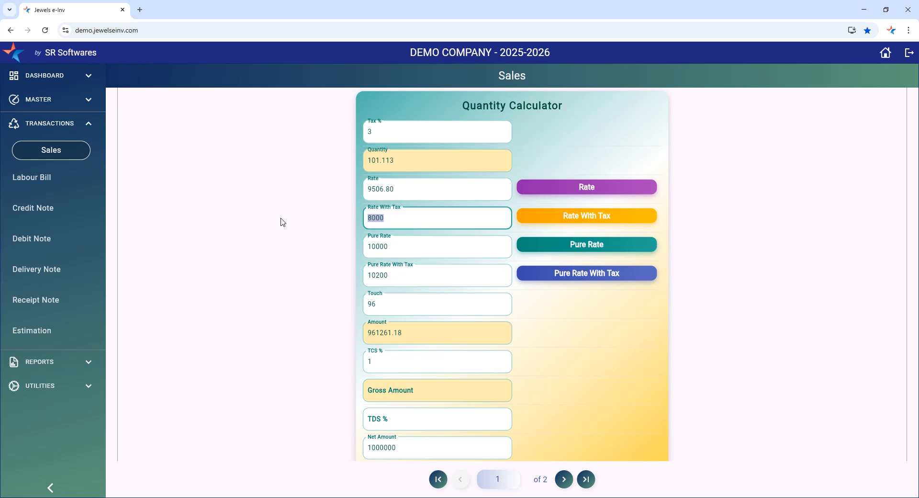
left_click(414, 248)
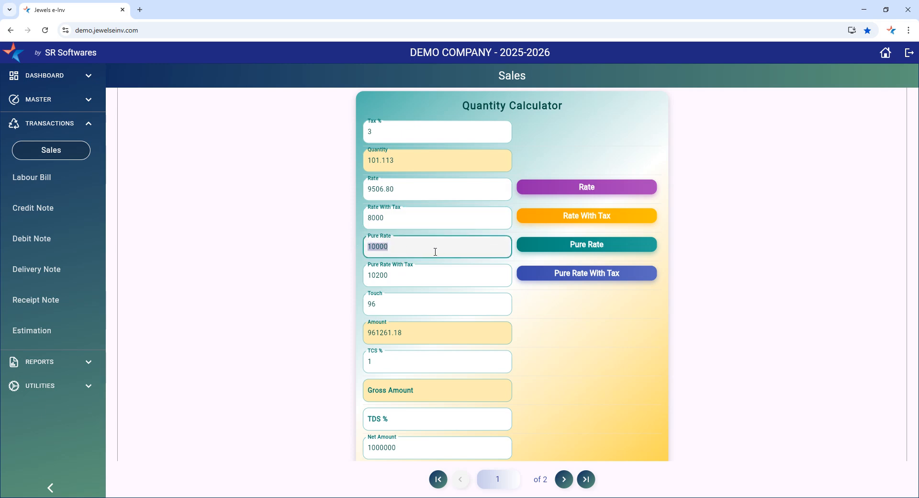
left_click(446, 306)
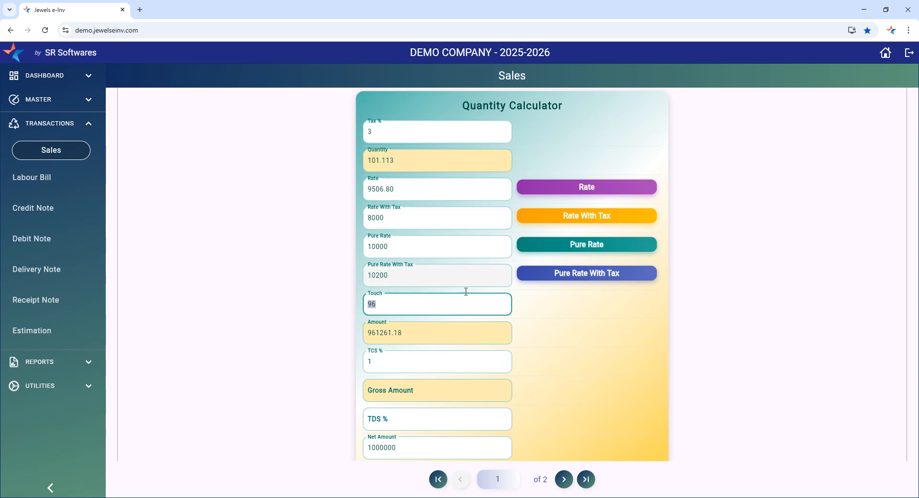
scroll(498, 294, "up", 2)
scroll(424, 363, "up", 1)
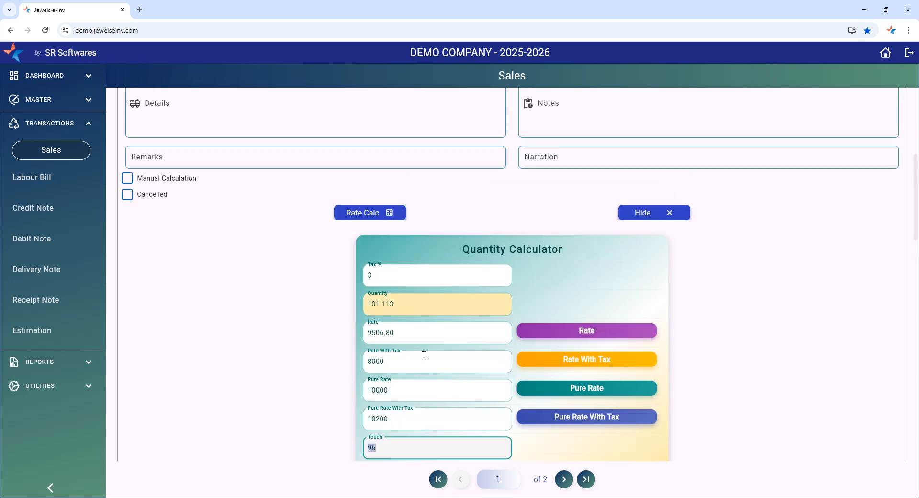
- Fill the 22 Ct Hallmarked Gold Ornaments row with the values calculated from the pure rate with tax and check the voucher's totals and net amount
left_click(405, 340)
scroll(508, 370, "down", 1)
scroll(508, 370, "down", 7)
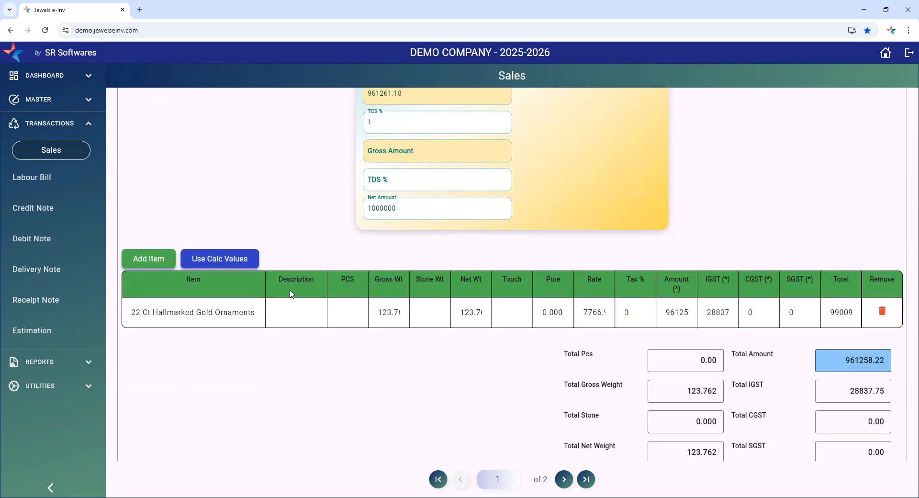
left_click(234, 263)
scroll(592, 320, "up", 1)
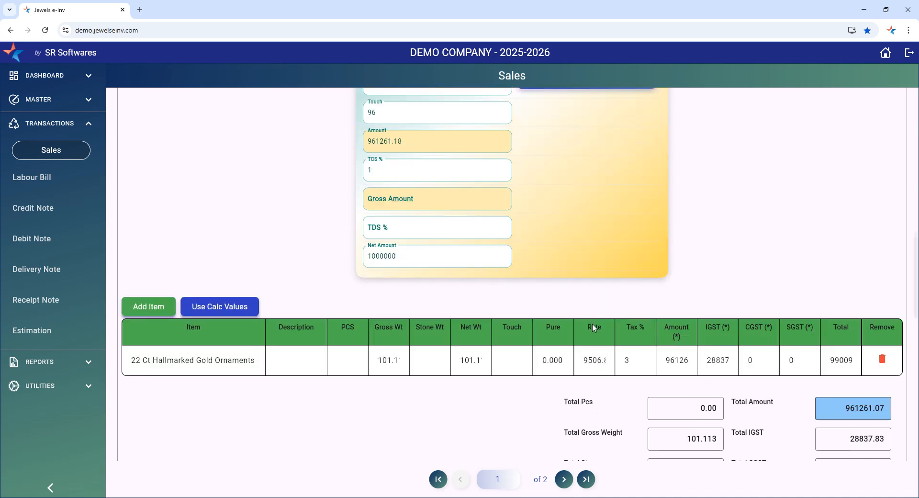
scroll(601, 371, "up", 6)
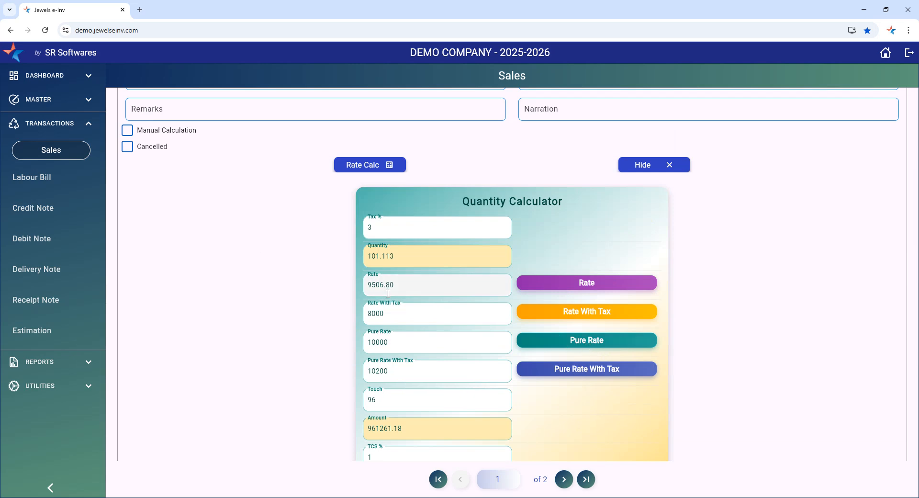
scroll(394, 265, "down", 10)
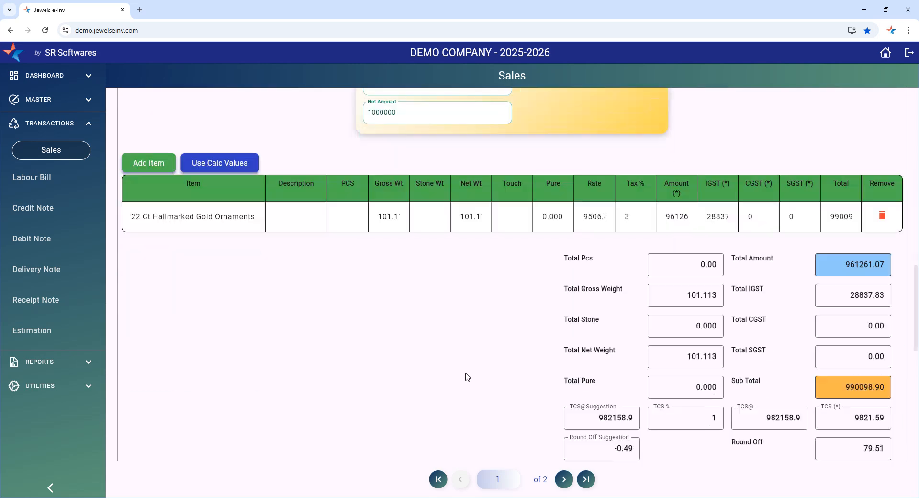
scroll(467, 375, "down", 3)
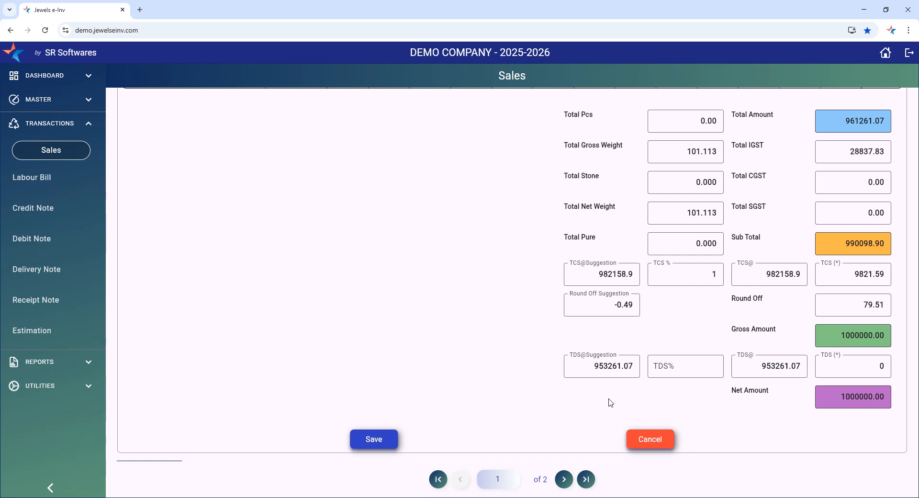
left_click(704, 274)
scroll(515, 359, "down", 3)
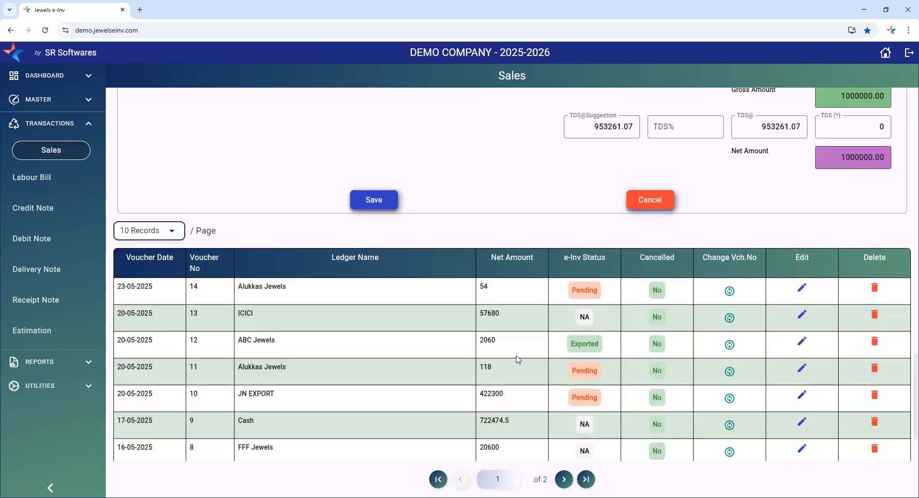